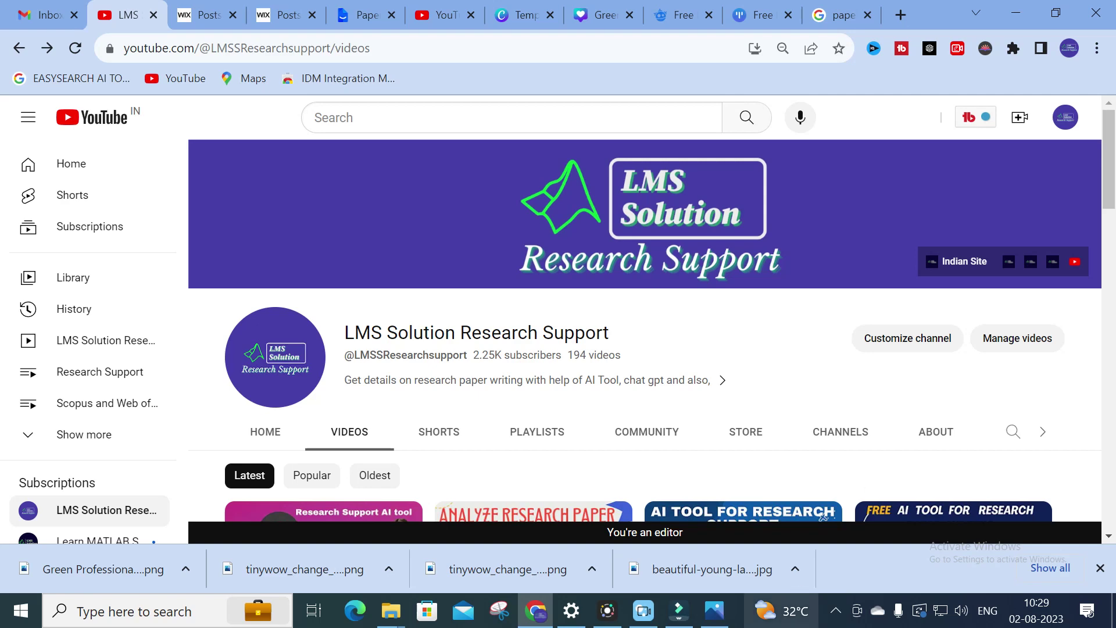
Step: View the online workshop flyer 1.png in the image viewer, and return to the browser
left_click(711, 611)
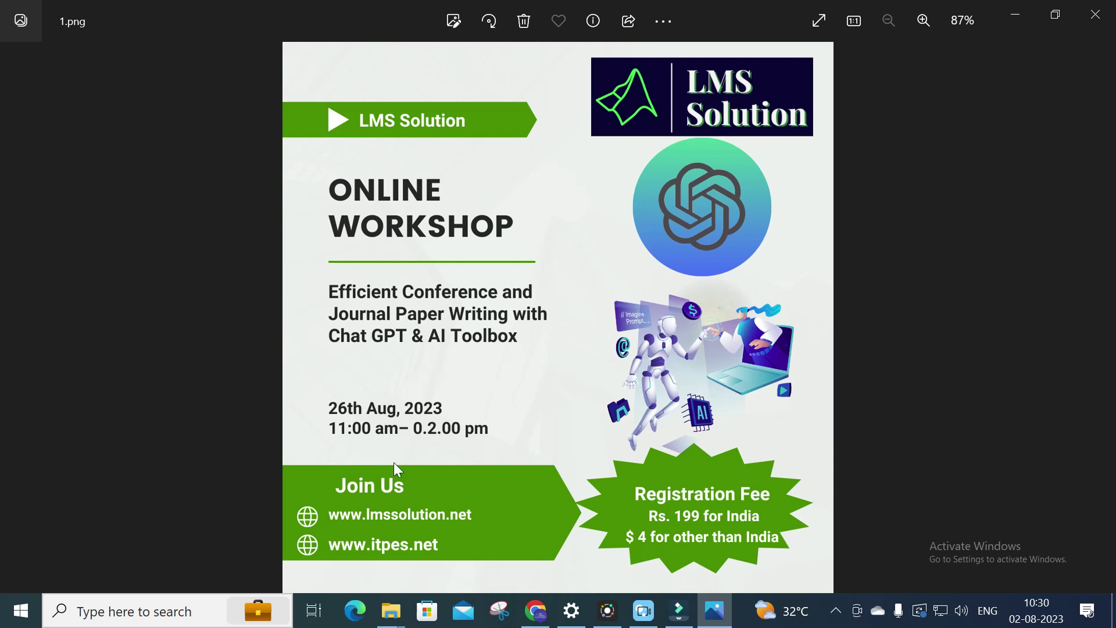
left_click(535, 615)
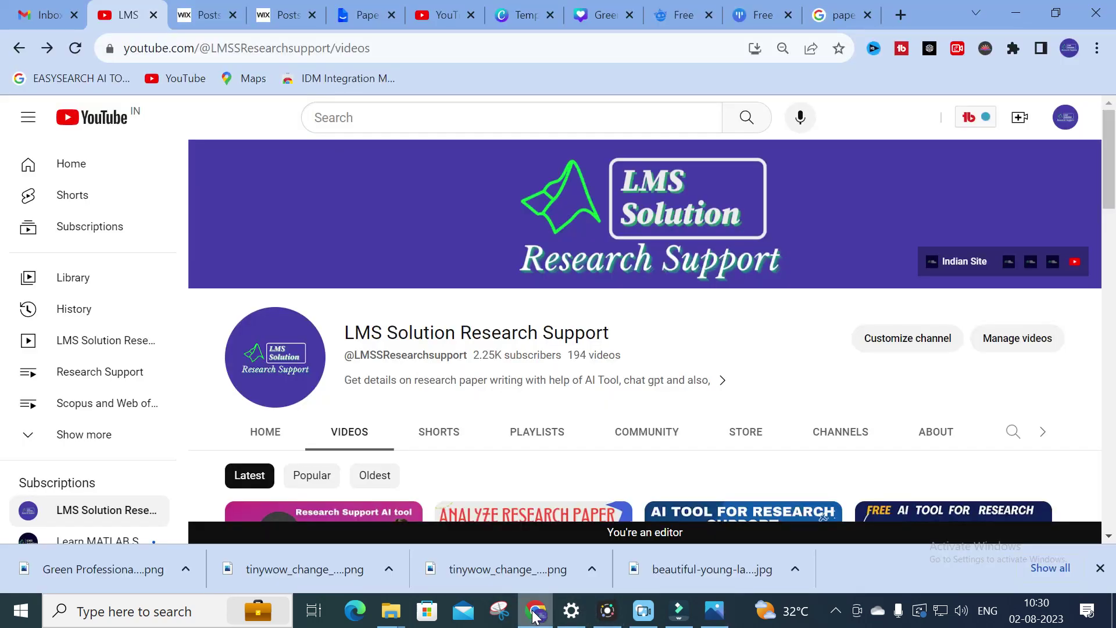
Step: Open the Paperpal website from the "paper pal" search results and launch its free online editor
left_click(823, 18)
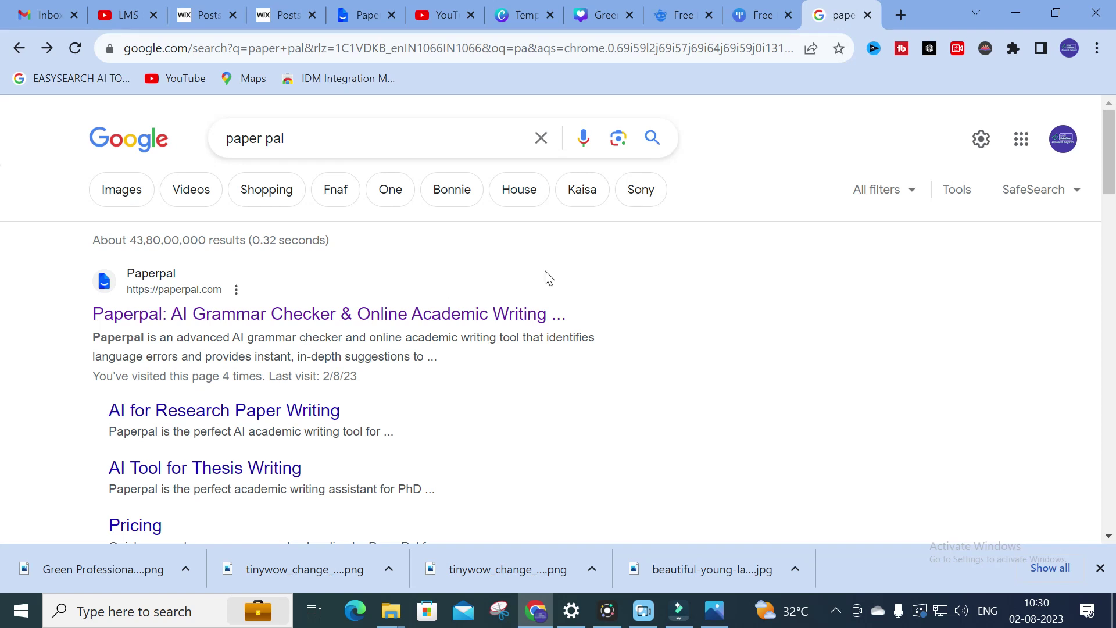
scroll(593, 306, "down", 3)
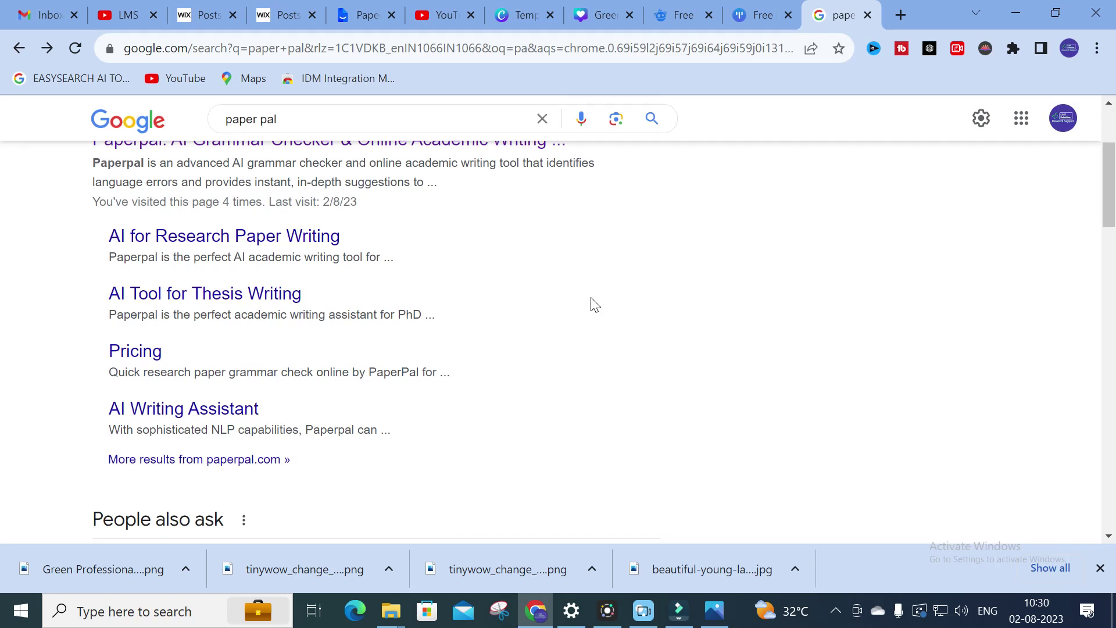
scroll(593, 306, "up", 3)
left_click(319, 314)
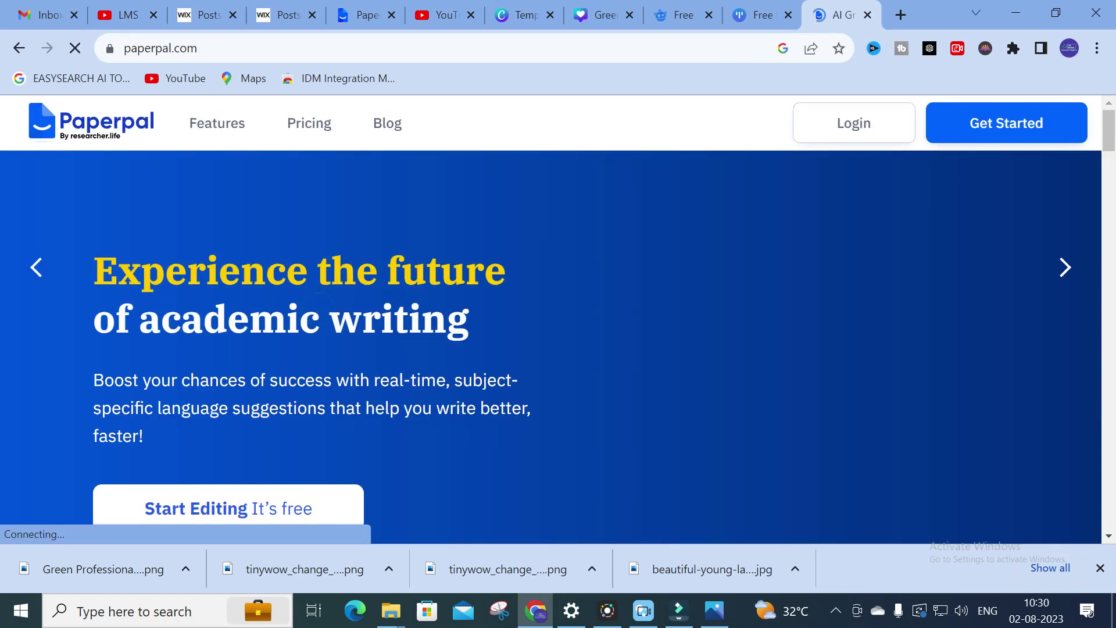
scroll(175, 407, "down", 2)
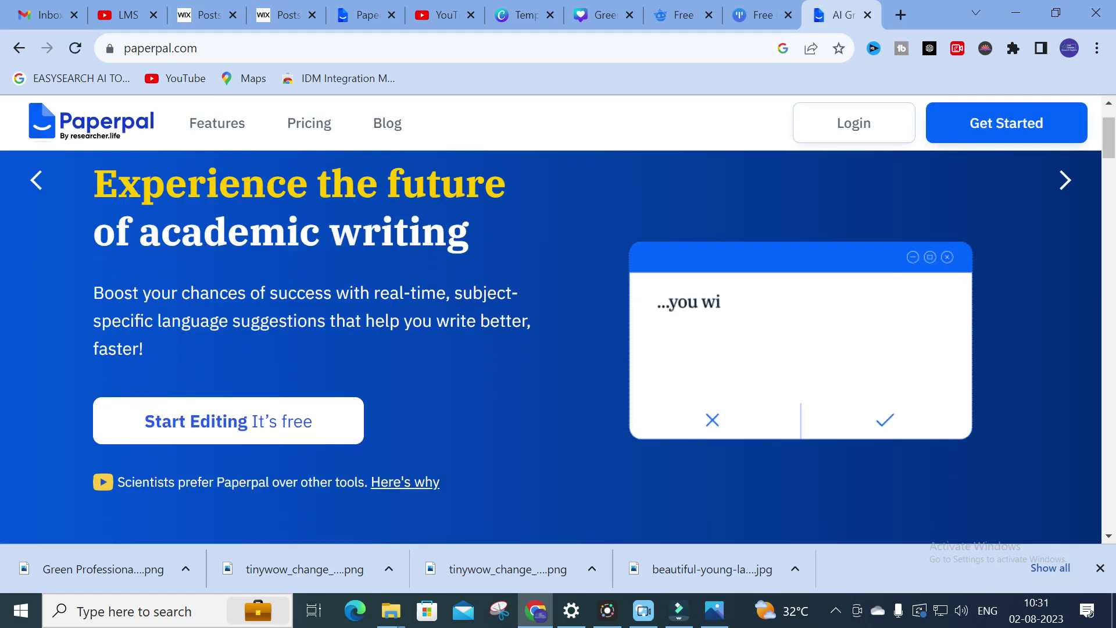
left_click(212, 428)
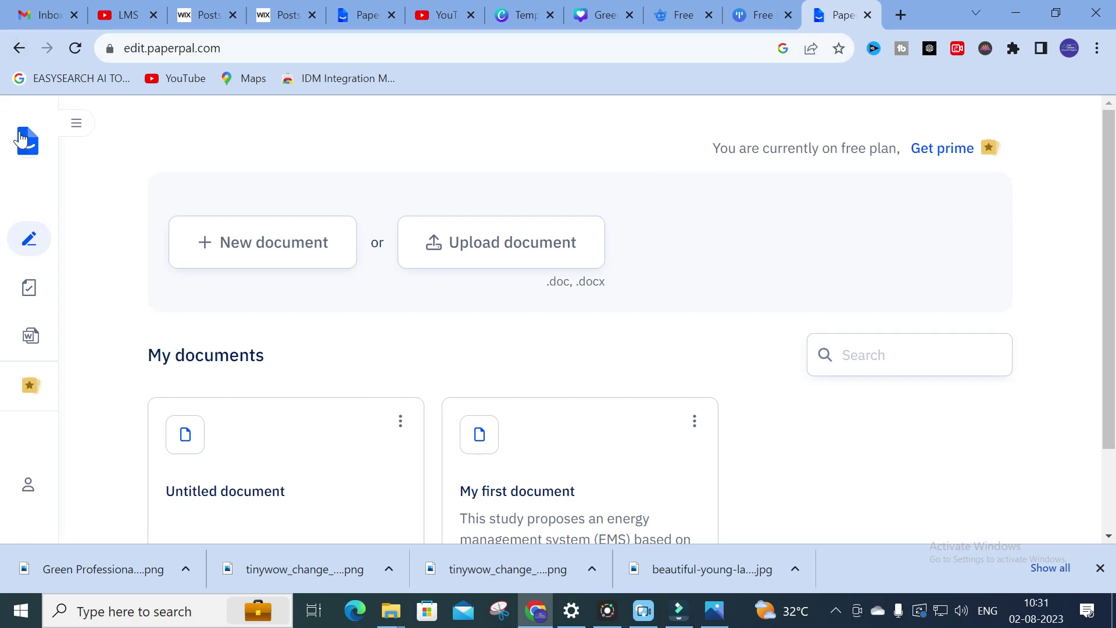
Step: Expand the editor's navigation sidebar and create a new blank document
left_click(76, 122)
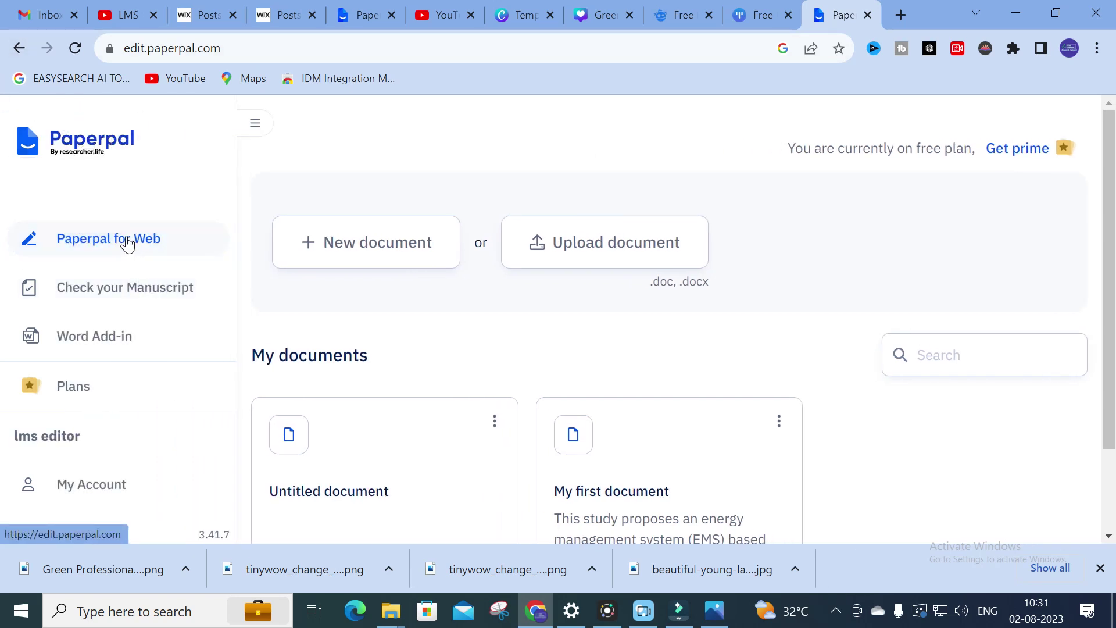
scroll(386, 268, "down", 2)
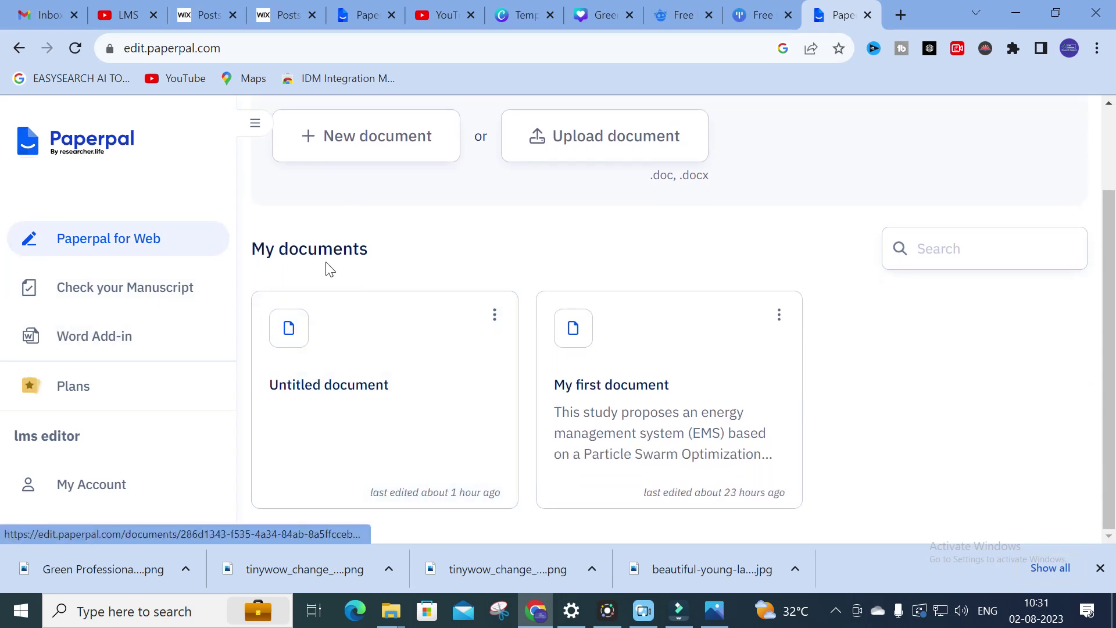
left_click(315, 143)
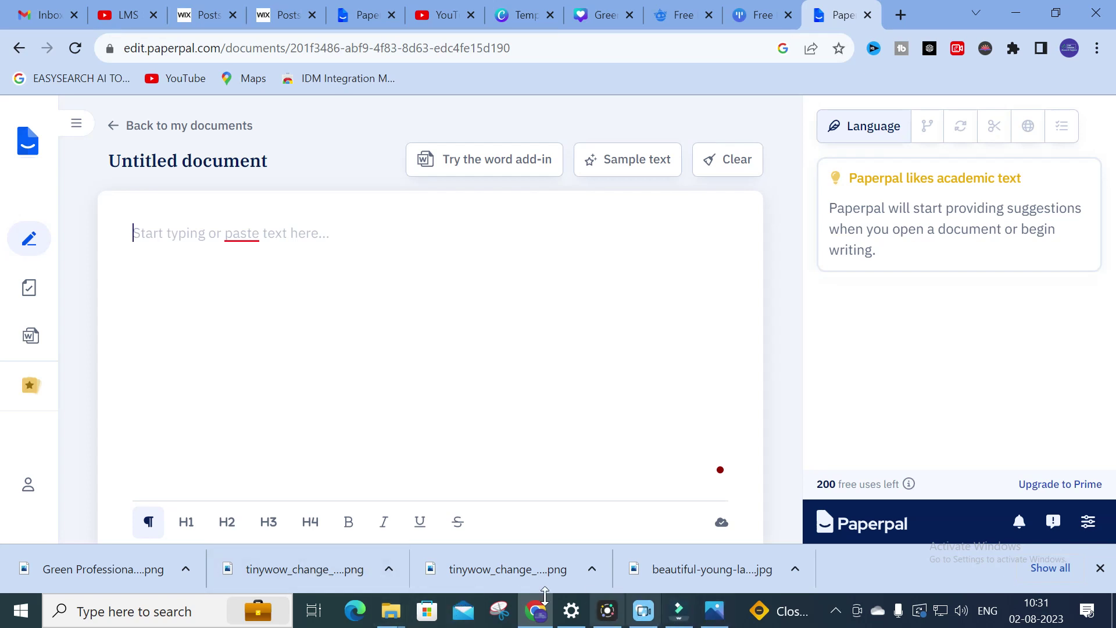
Step: Go to the desktop and open the Word document "conference paper apod"
left_click(389, 611)
left_click(642, 546)
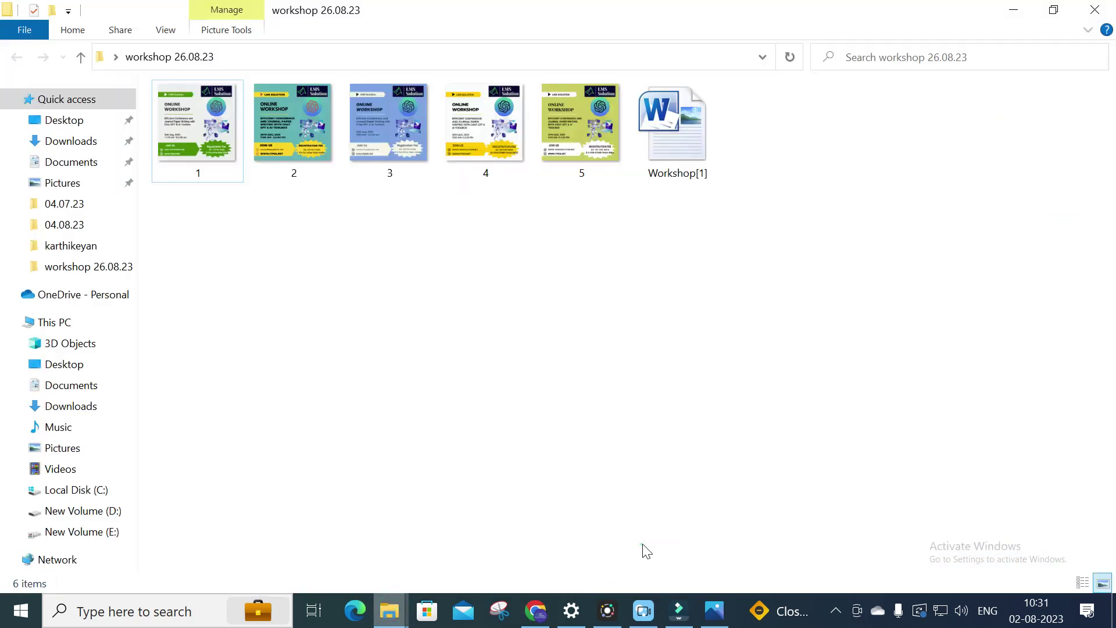
left_click(1012, 8)
left_click(1010, 6)
double_click(422, 127)
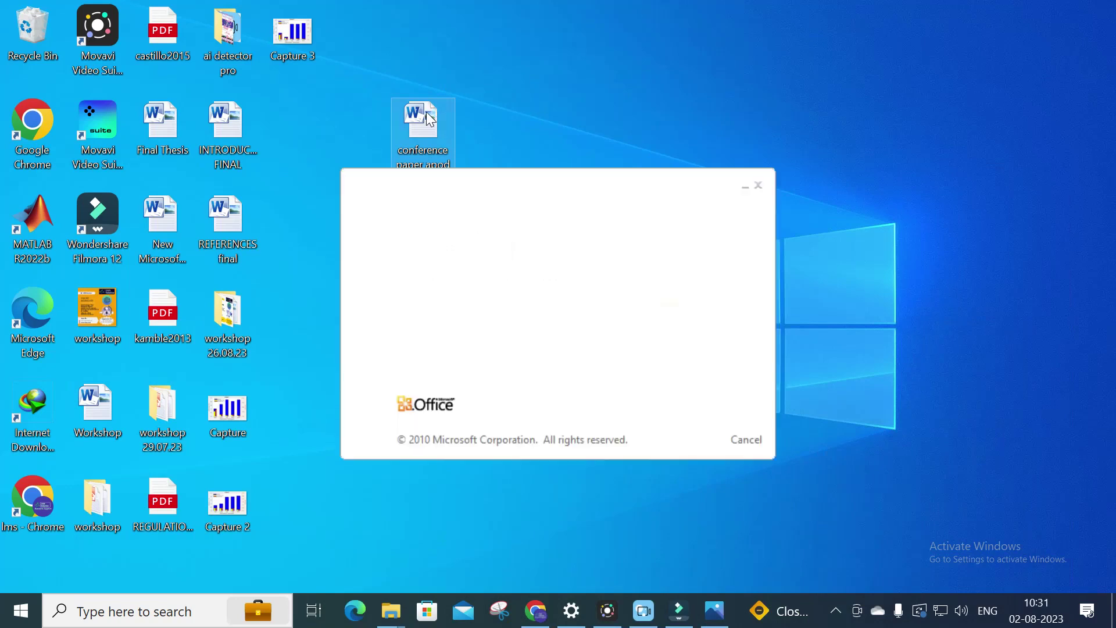
Step: Copy the abstract text, without its heading, from the Word paper and paste it into the blank Paperpal document
scroll(560, 357, "down", 4)
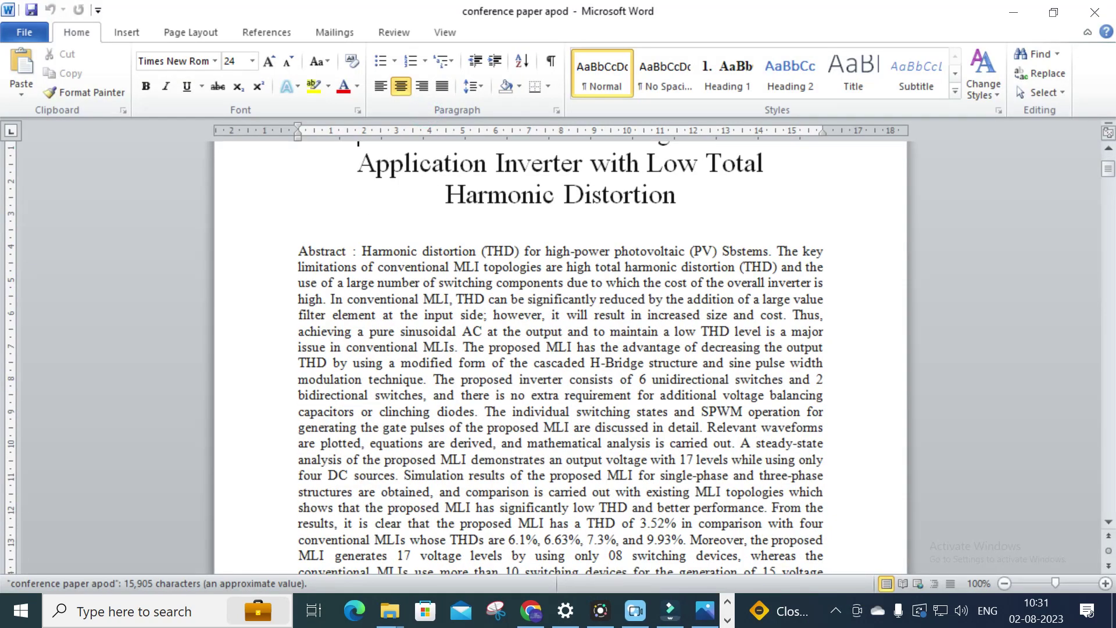
left_click_drag(362, 251, 802, 550)
key("ctrl+c")
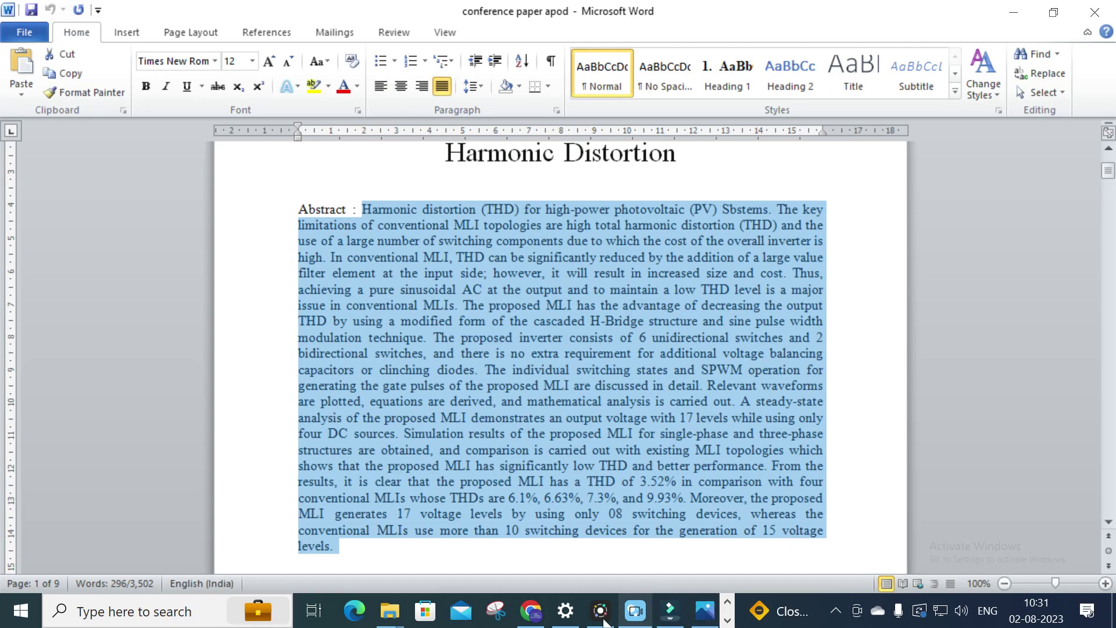
left_click(537, 610)
key("ctrl+v")
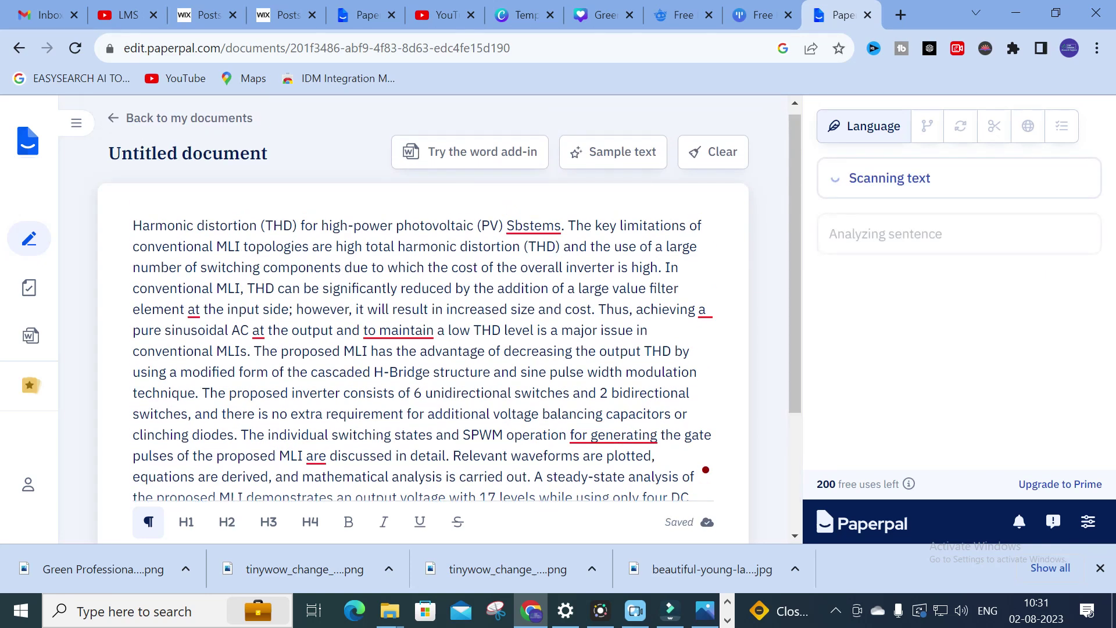
Step: Check the spelling suggestion for "Sbstems" and look through the list of Language suggestions
left_click(533, 226)
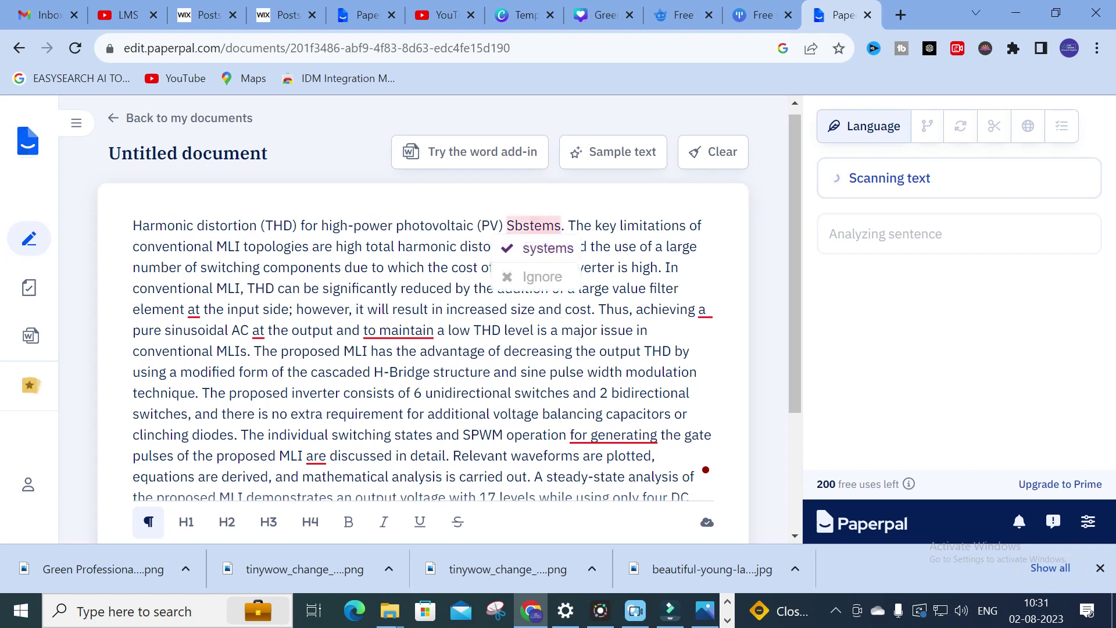
left_click(301, 206)
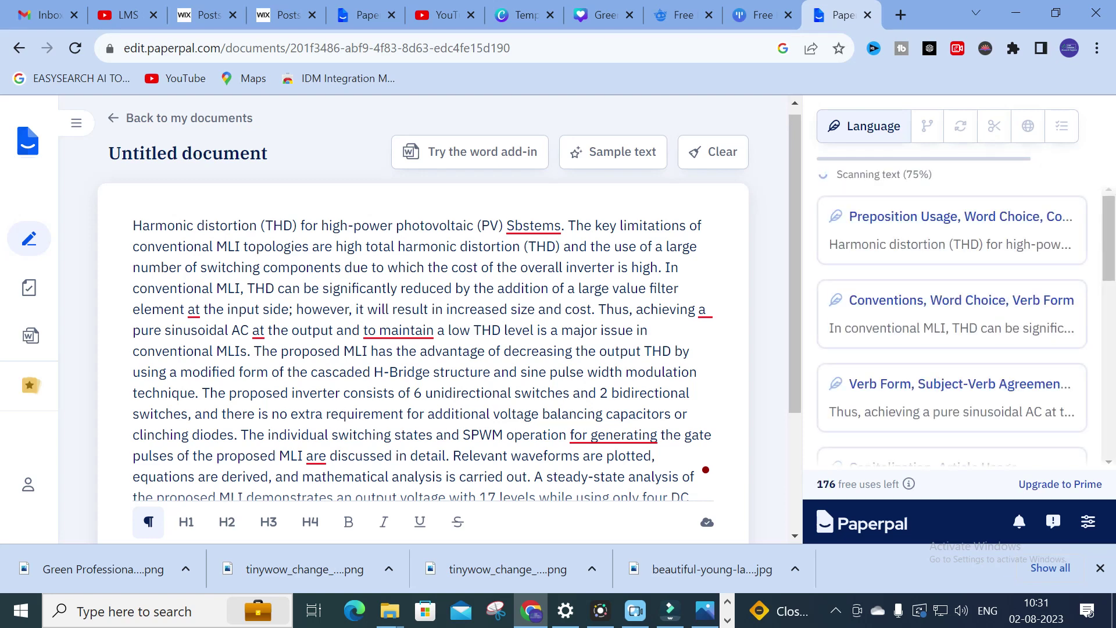
scroll(946, 294, "down", 5)
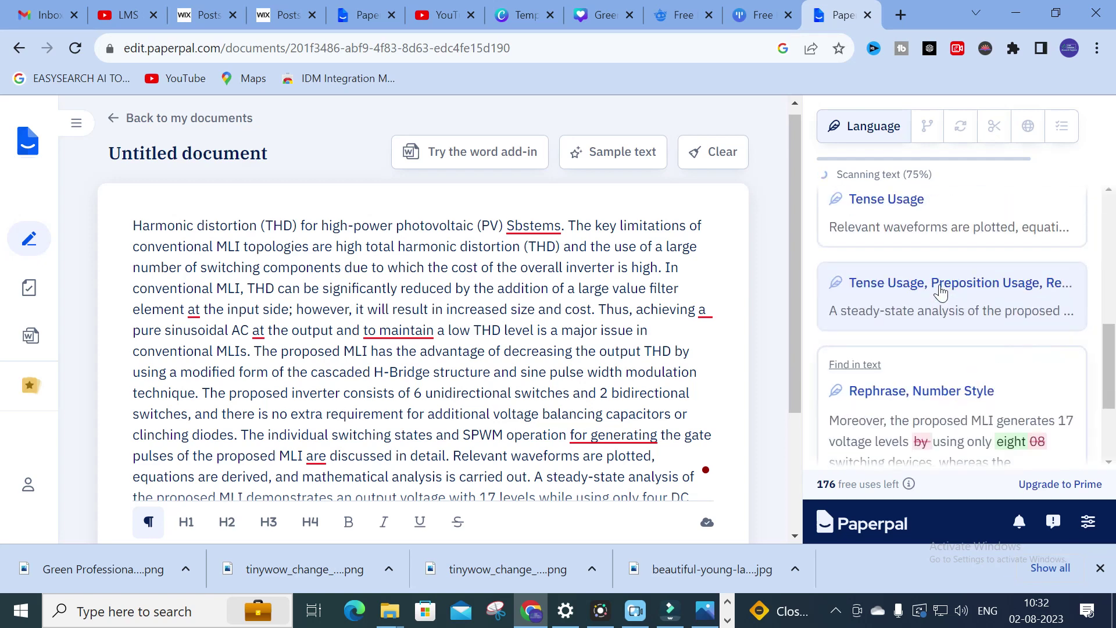
scroll(932, 296, "up", 5)
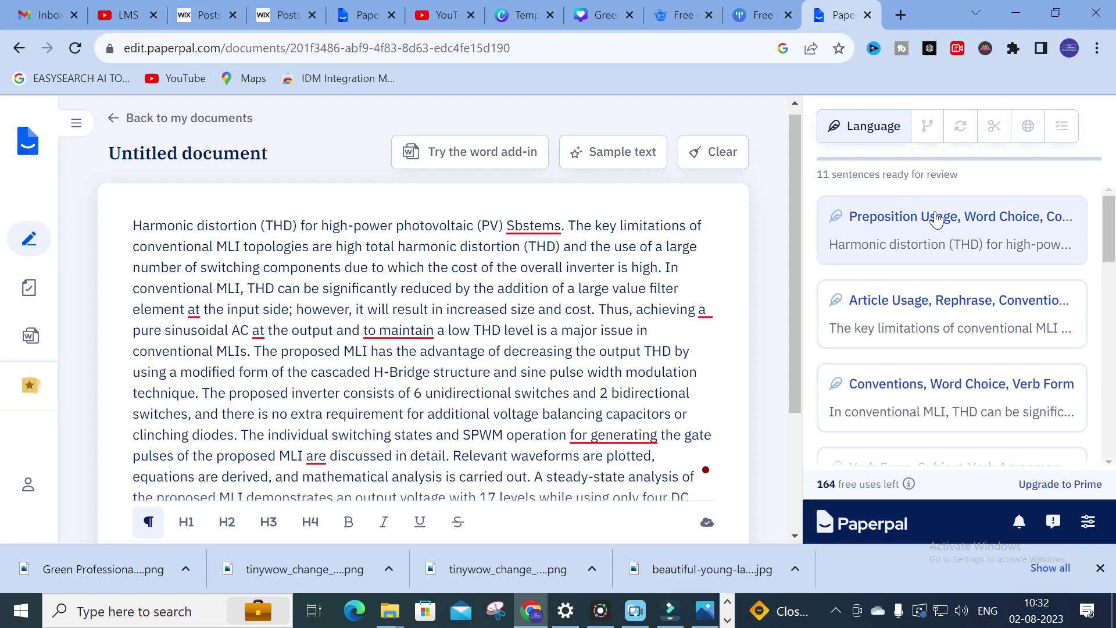
Step: Accept all three Language suggestions for the opening "Harmonic distortion (THD)" sentence
left_click(918, 226)
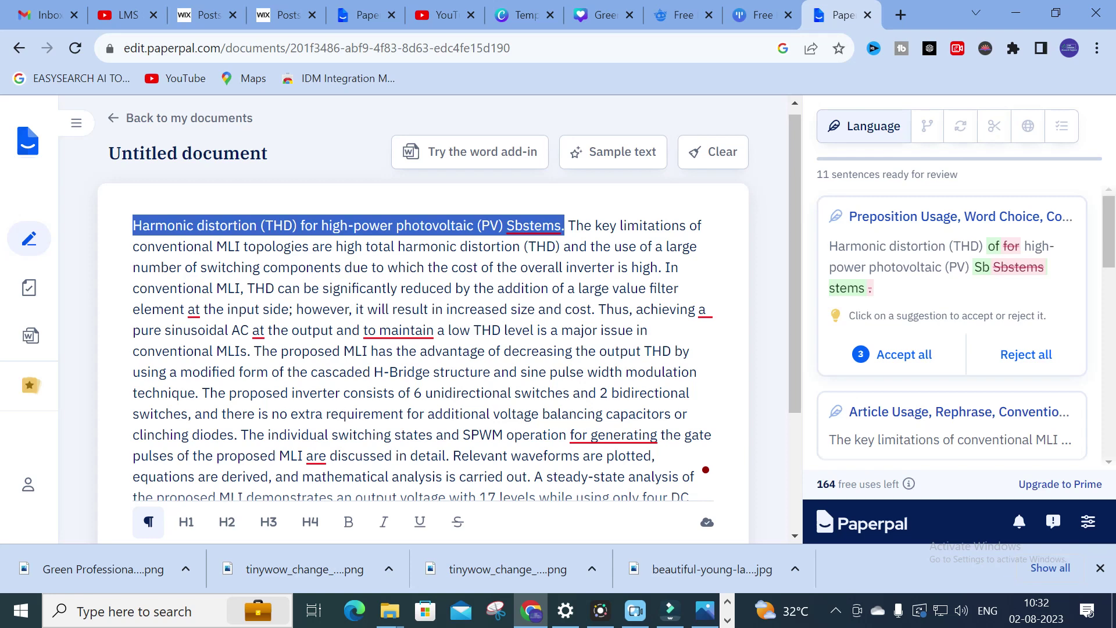
left_click(890, 355)
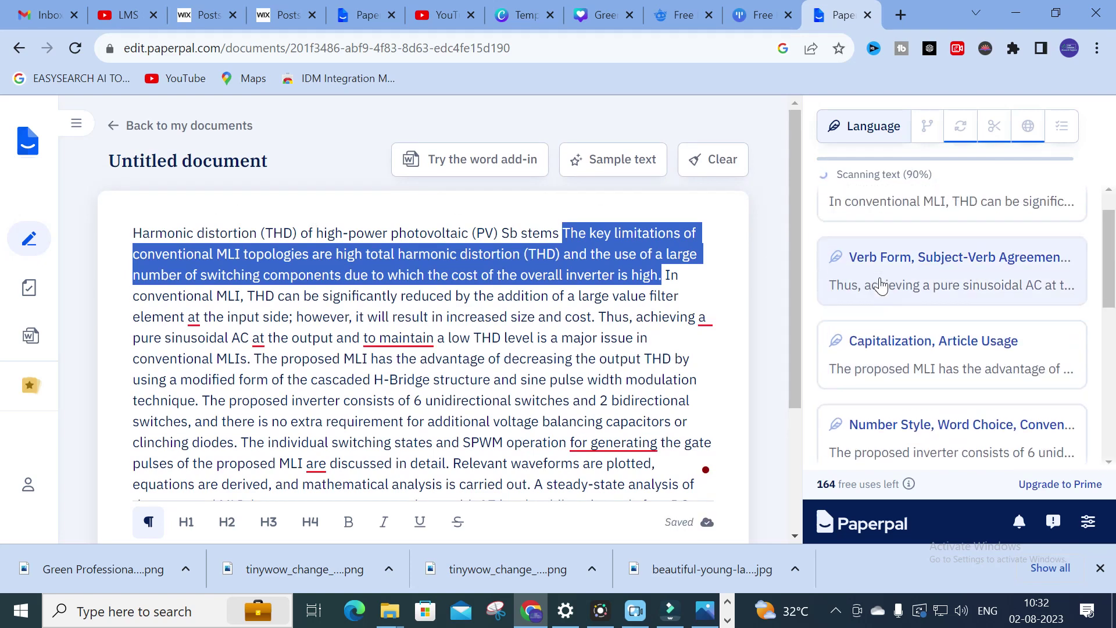
Step: Accept all suggestions for the "In conventional MLI" sentence, including "large-value" and "this results"
scroll(881, 276, "up", 1)
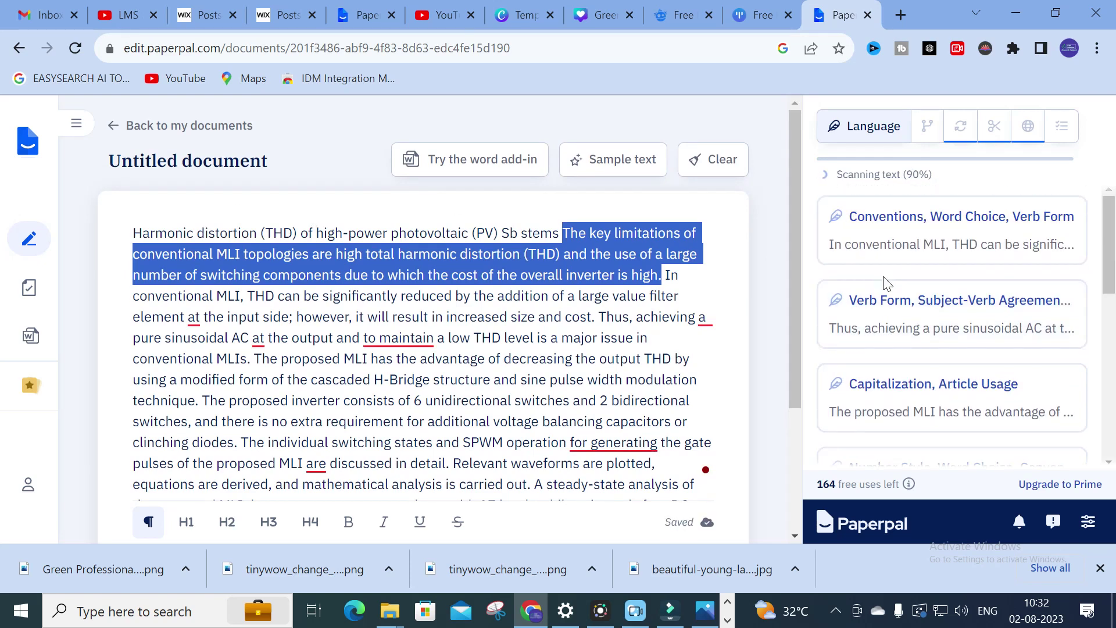
left_click(875, 244)
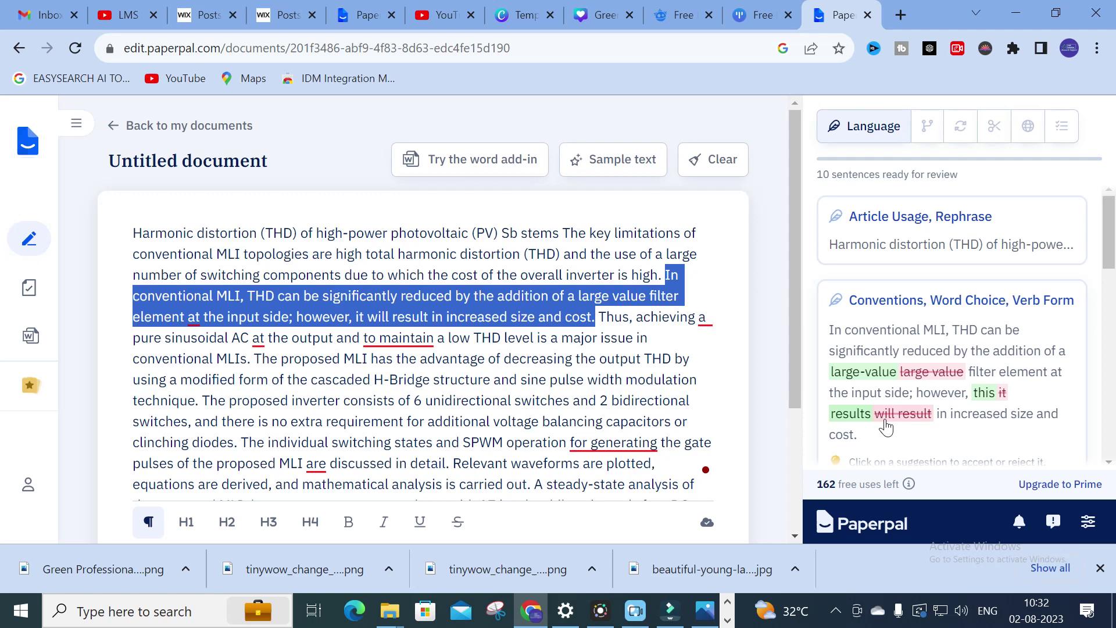
left_click(398, 338)
left_click(398, 338)
scroll(901, 382, "down", 2)
left_click(892, 411)
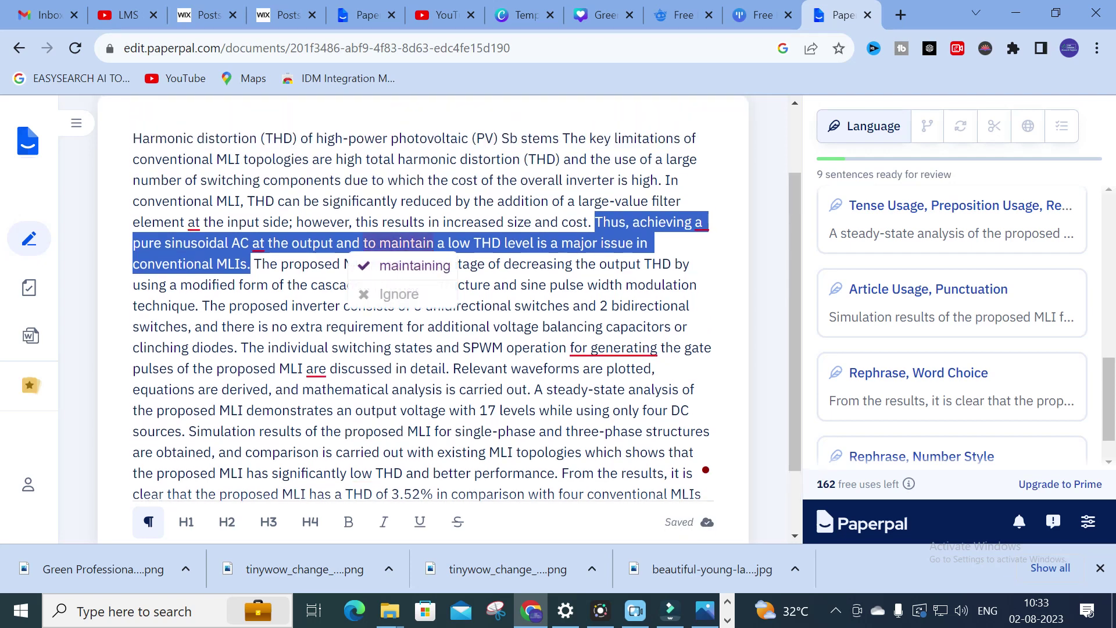
Step: Review the replaced wording "this results" and the Capitalization, Article Usage suggestions for the H-Bridge sentence
left_click_drag(353, 222, 427, 222)
mouse_move(398, 243)
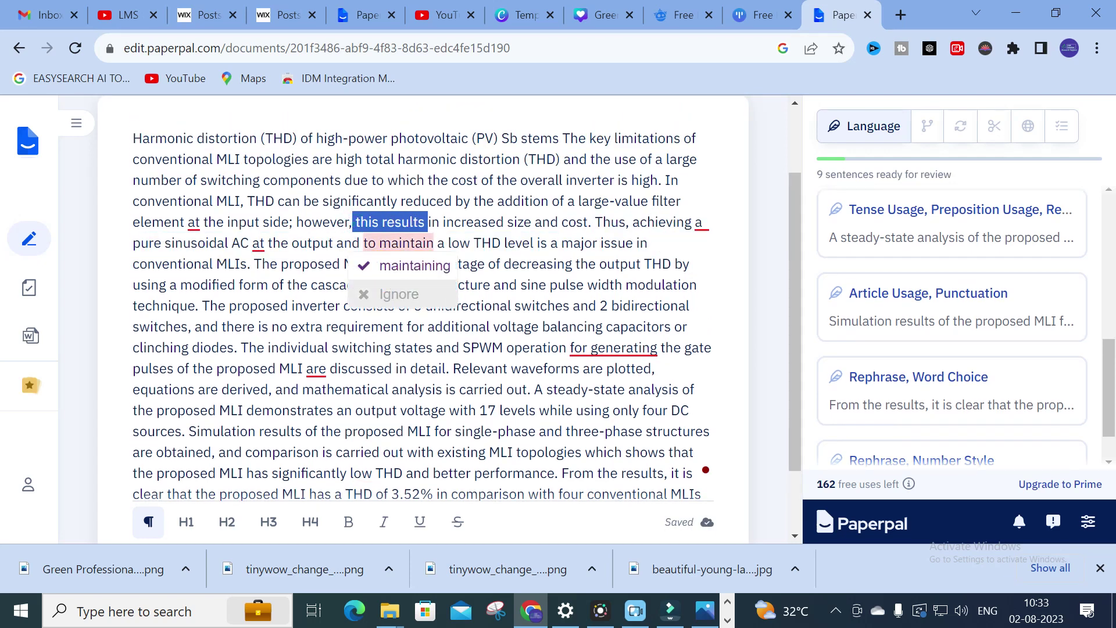
left_click(517, 283)
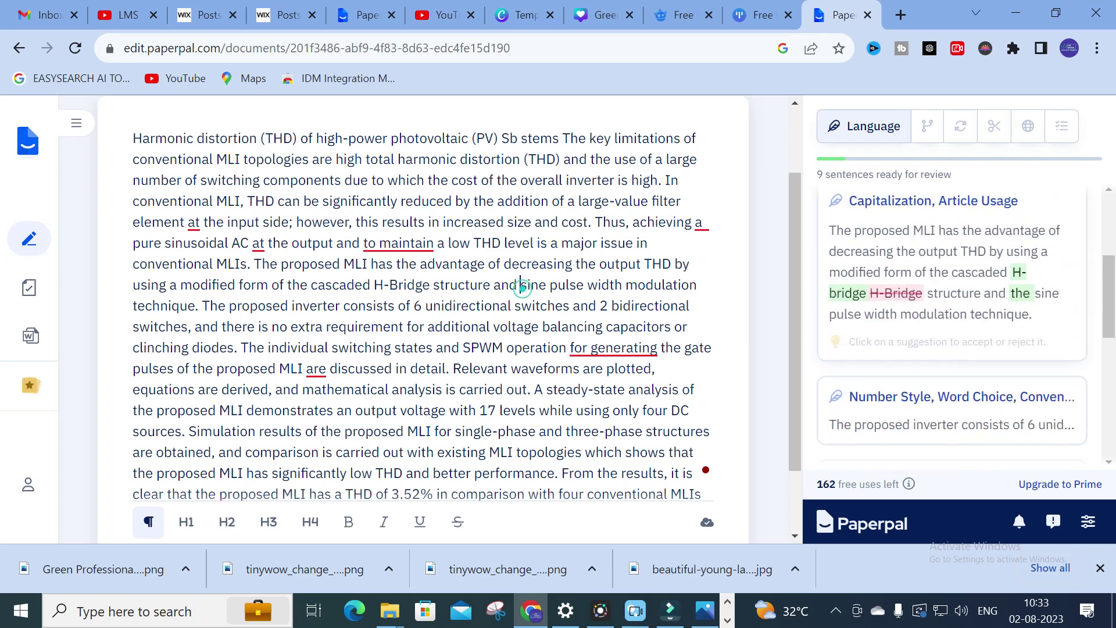
scroll(740, 313, "down", 1)
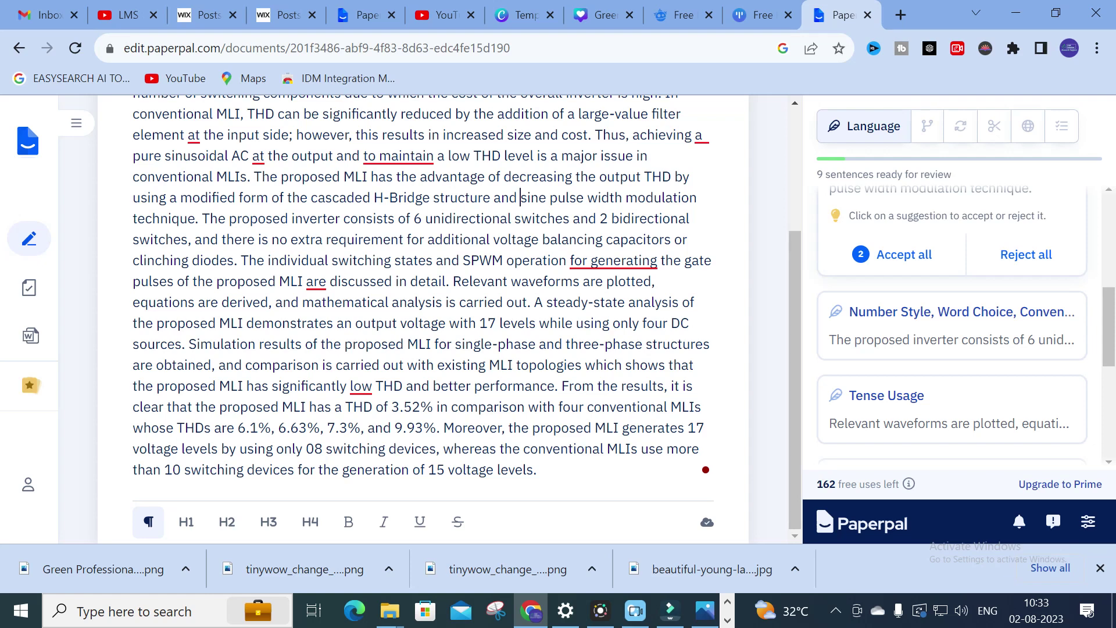
scroll(829, 316, "up", 5)
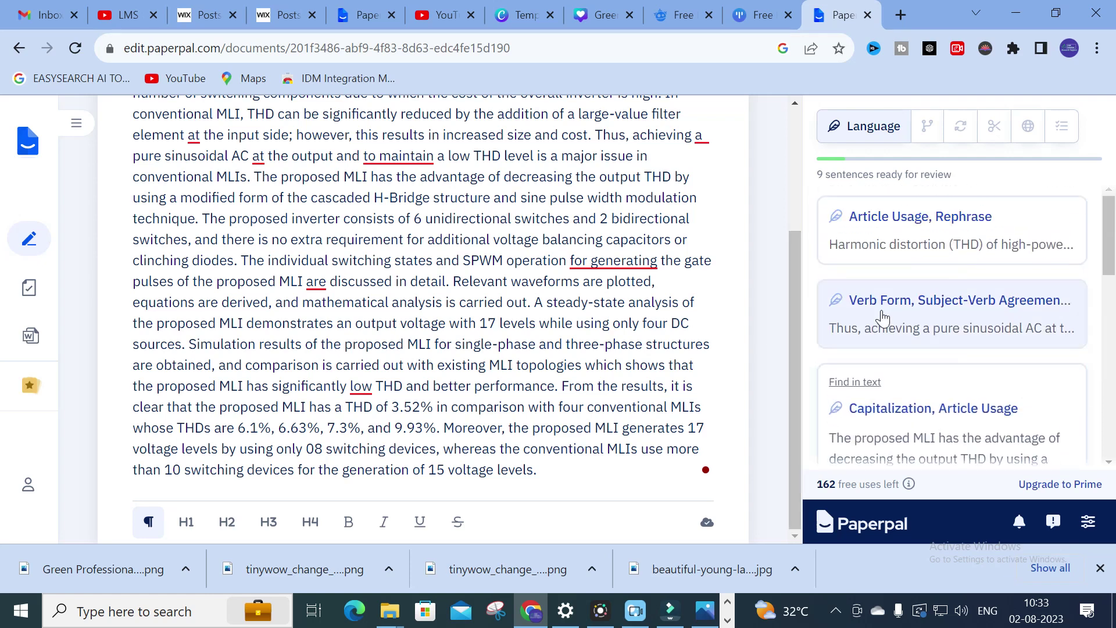
scroll(422, 298, "up", 4)
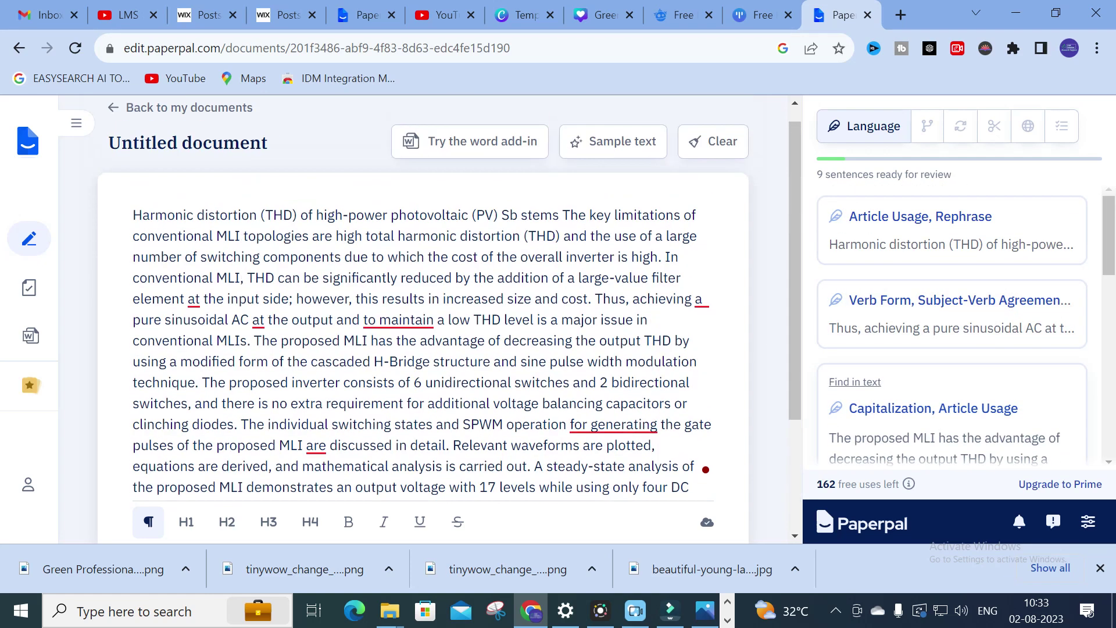
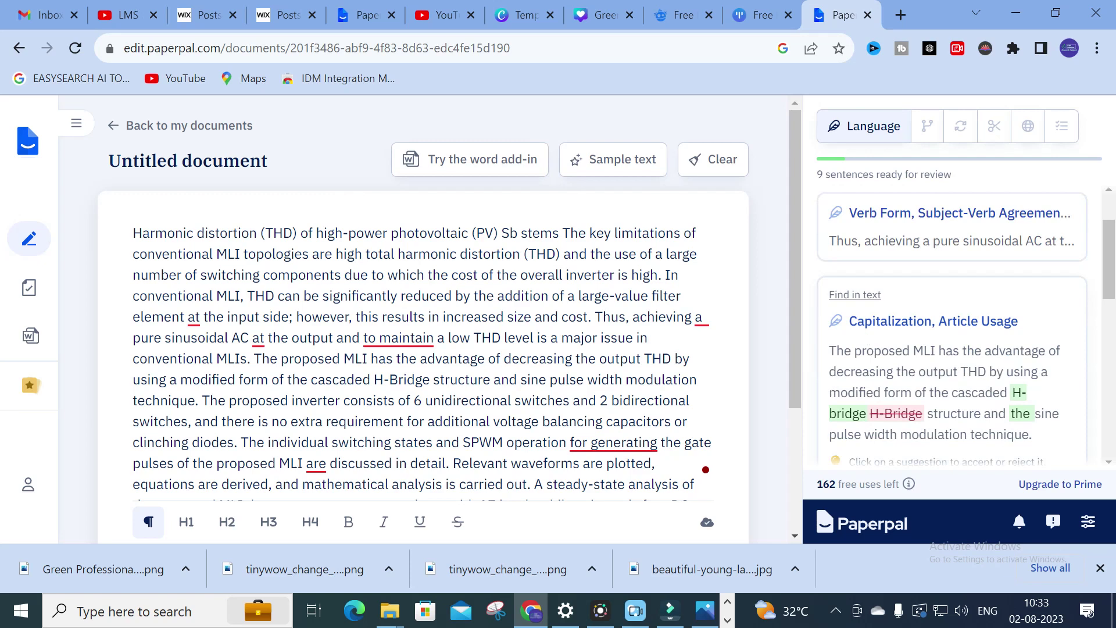
Step: Accept all four suggestions for the "Thus, achieving a pure sinusoidal AC" sentence, including "maintaining", "are" and "issues"
left_click(888, 239)
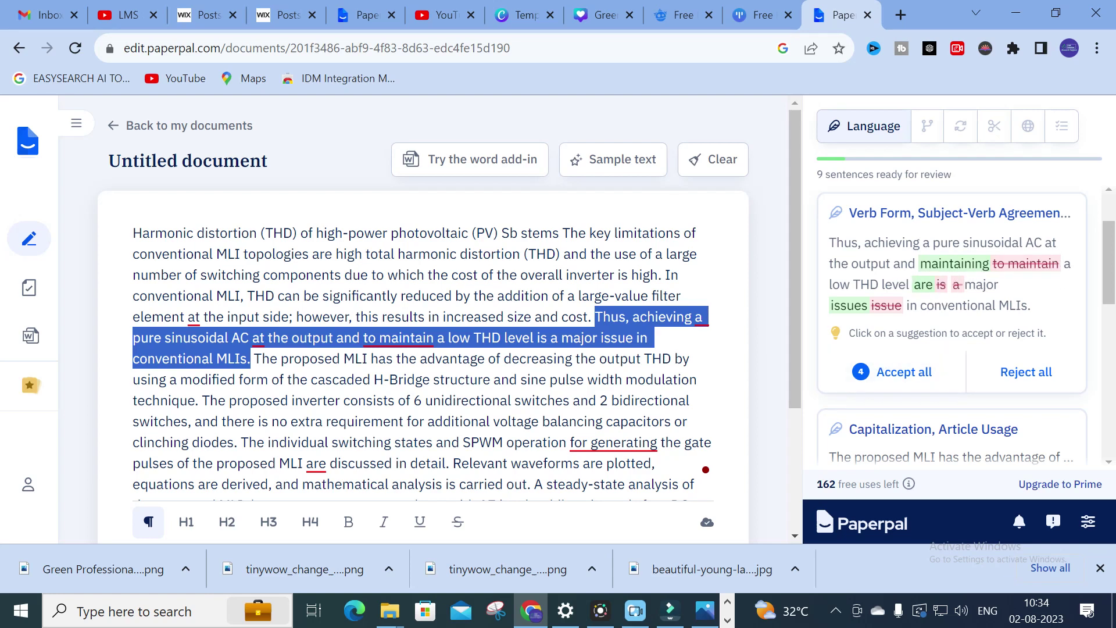
left_click(927, 382)
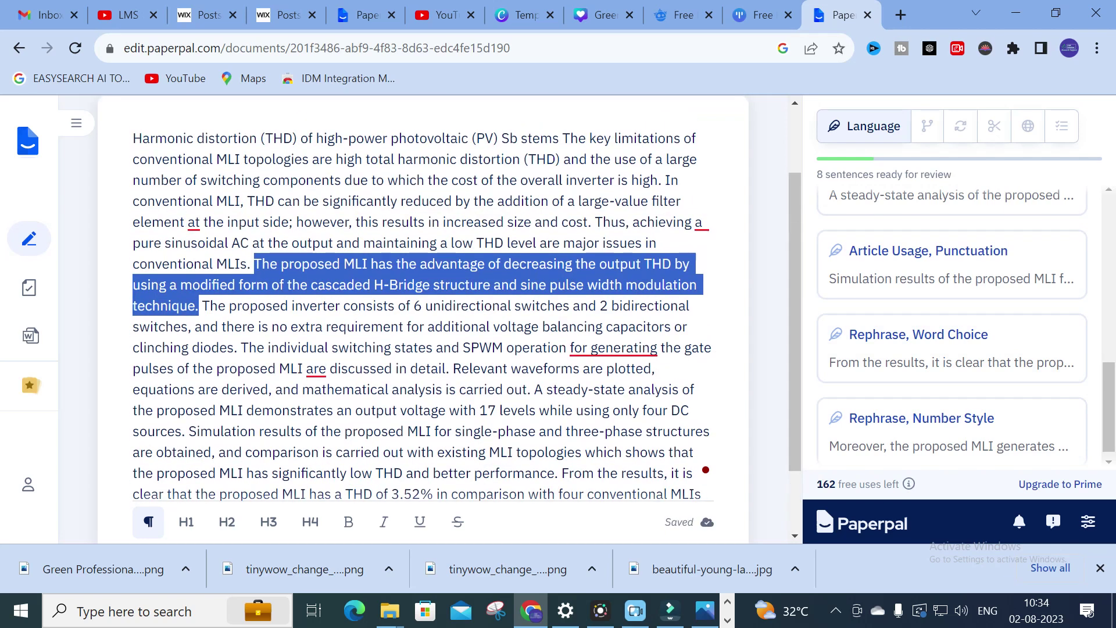
Step: Make the phrase "the output and maintaining a low THD level" bold in the abstract
left_click_drag(266, 243, 539, 243)
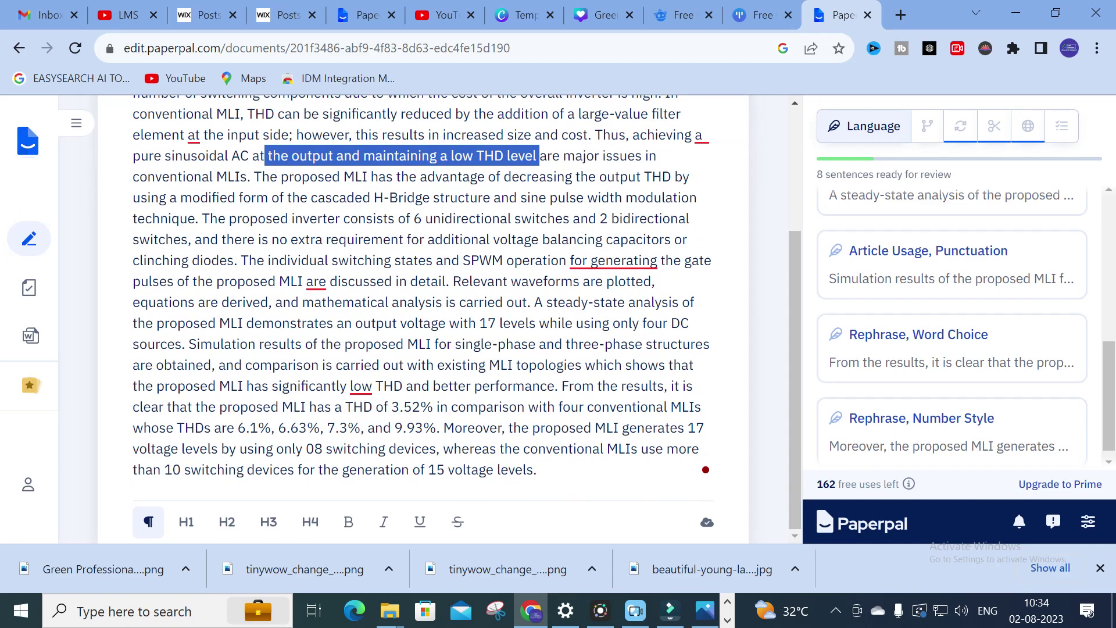
left_click(349, 523)
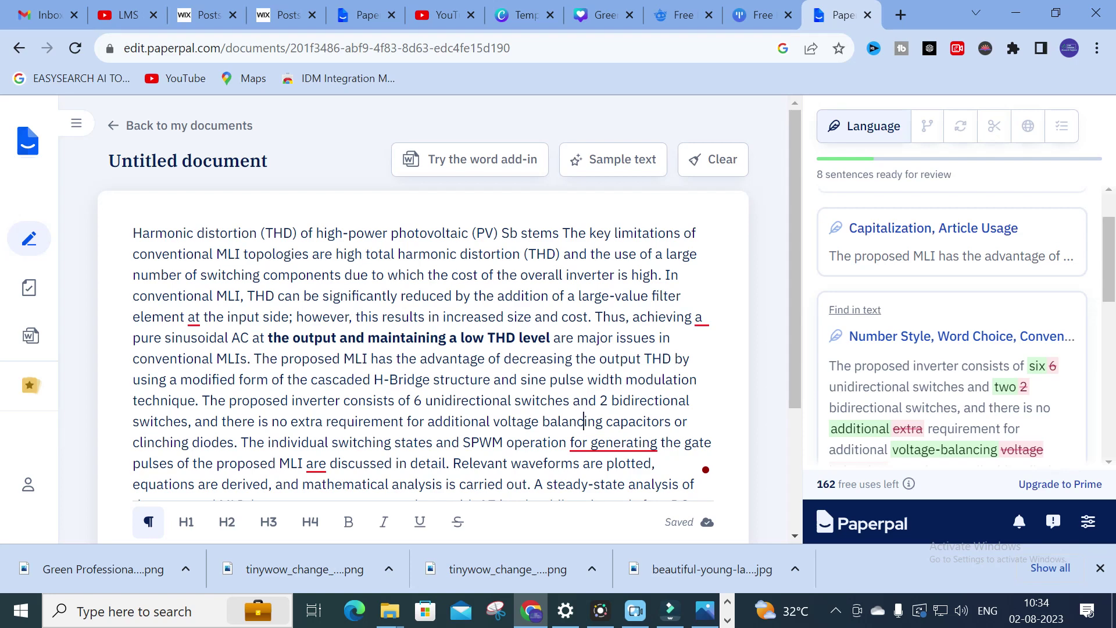
scroll(584, 246, "down", 3)
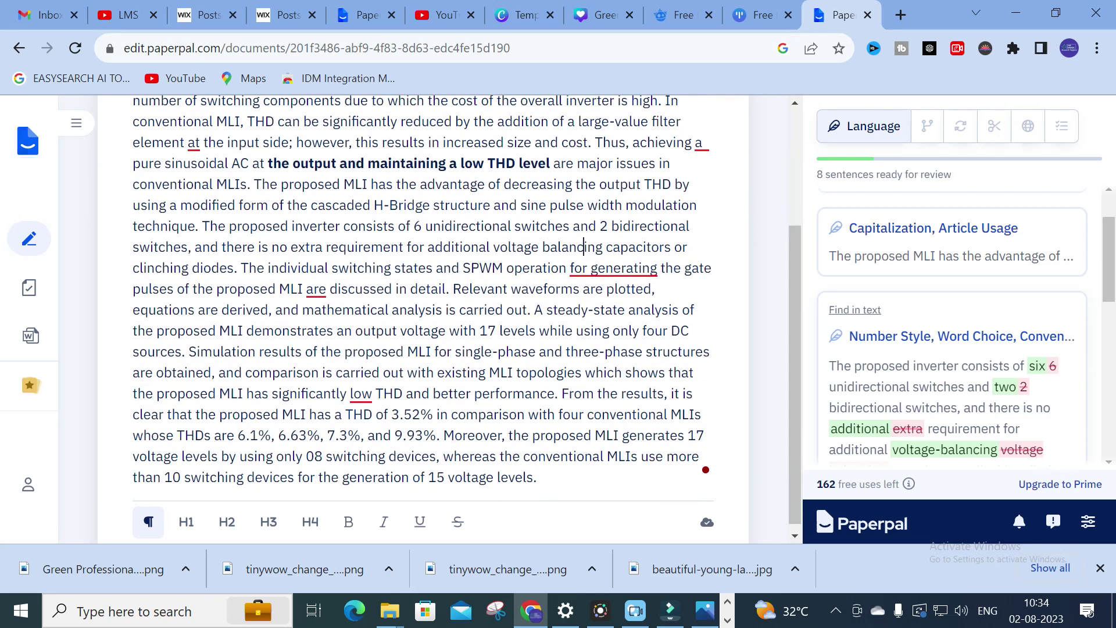
Step: Open the "conference paper apod" document in Microsoft Word and view its title and abstract
scroll(584, 239, "up", 3)
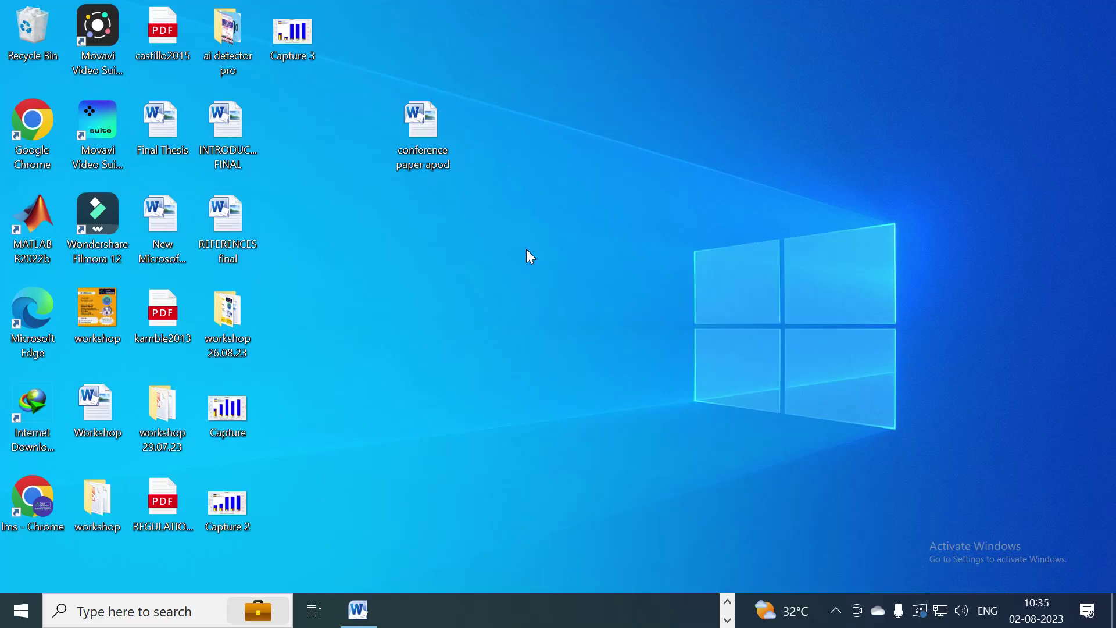
double_click(431, 129)
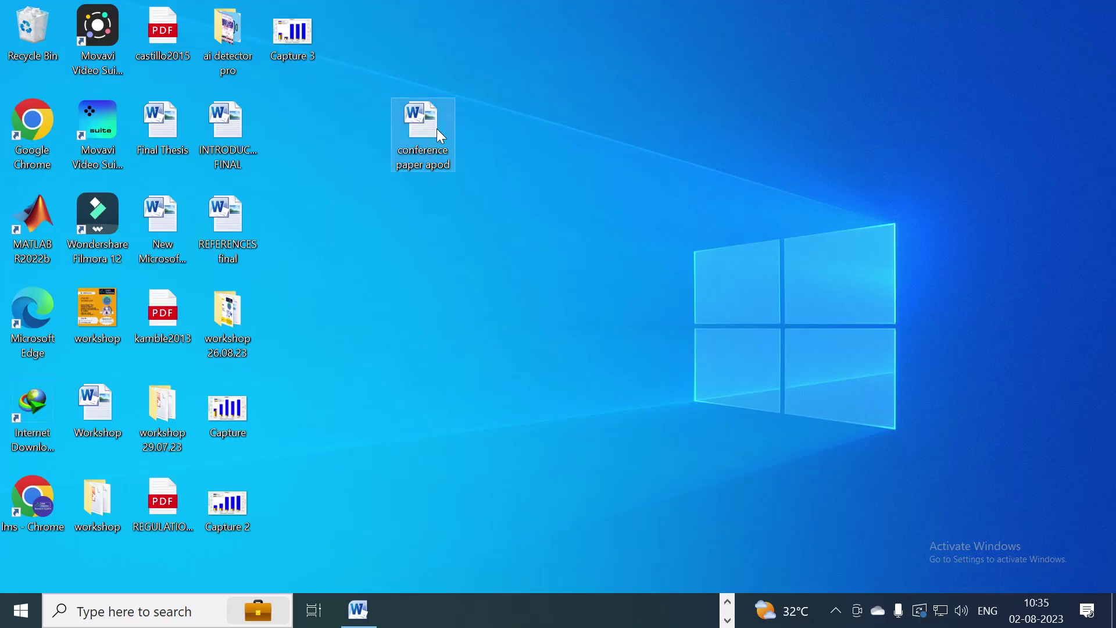
scroll(500, 246, "up", 5)
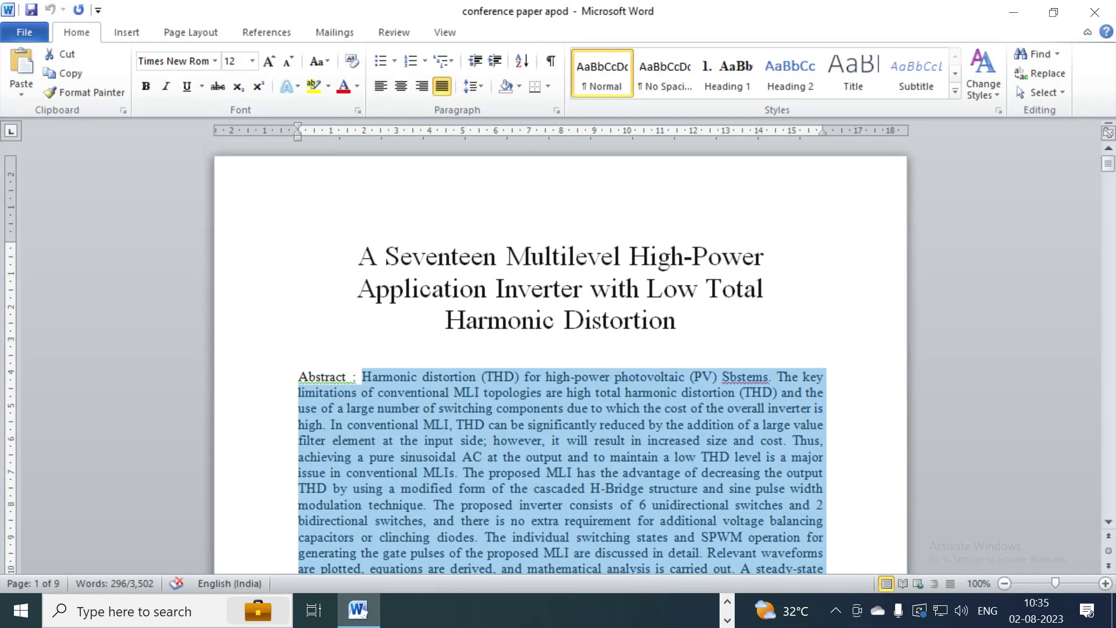
left_click_drag(768, 289, 356, 290)
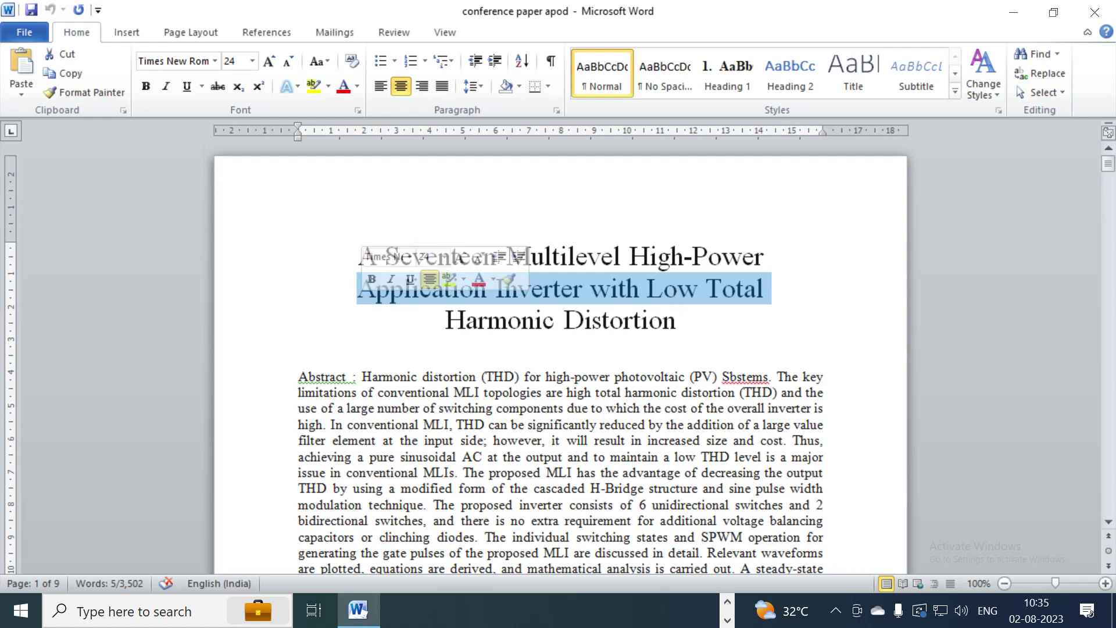
left_click(735, 329)
scroll(560, 349, "down", 5)
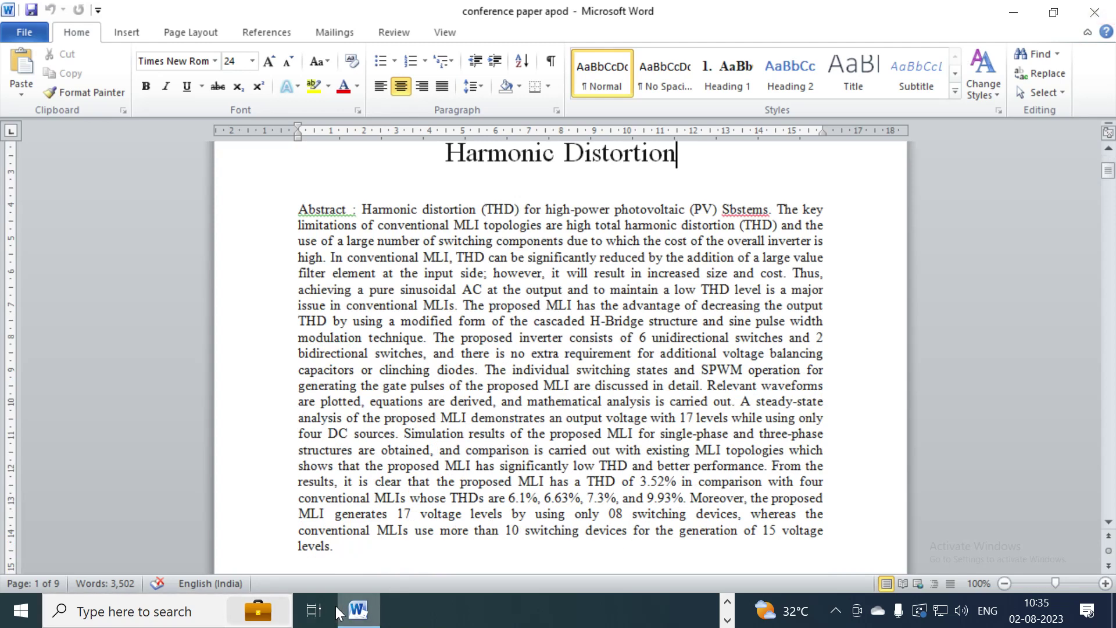
Step: Switch to Paperpal in Chrome, check the document list, and return to the "conference paper apod" document
left_click(726, 602)
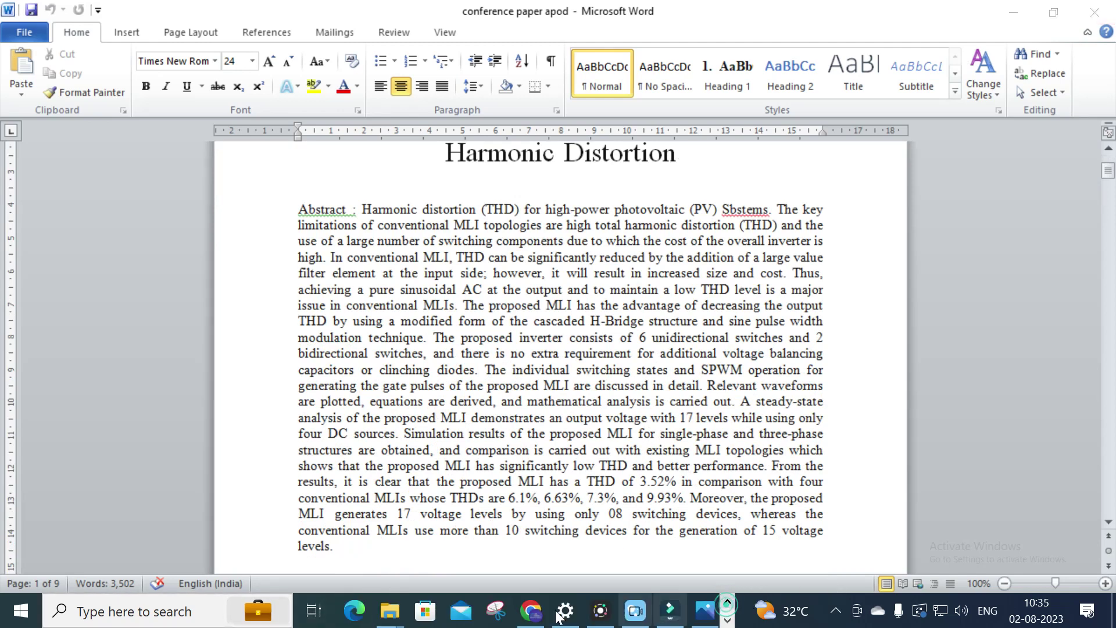
left_click(531, 611)
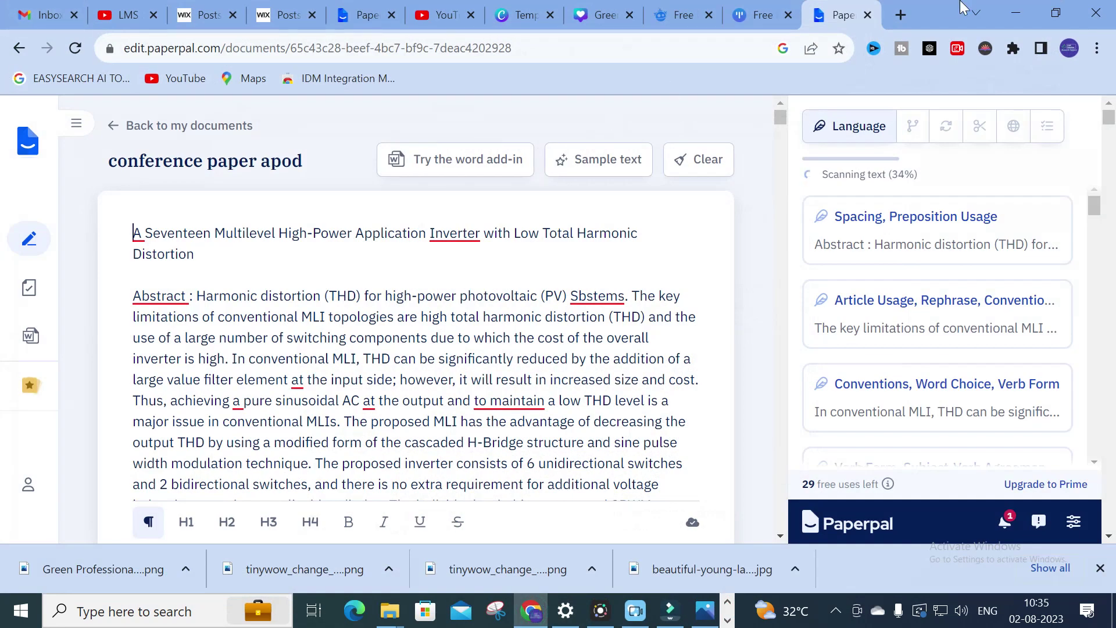
left_click(366, 15)
left_click(43, 254)
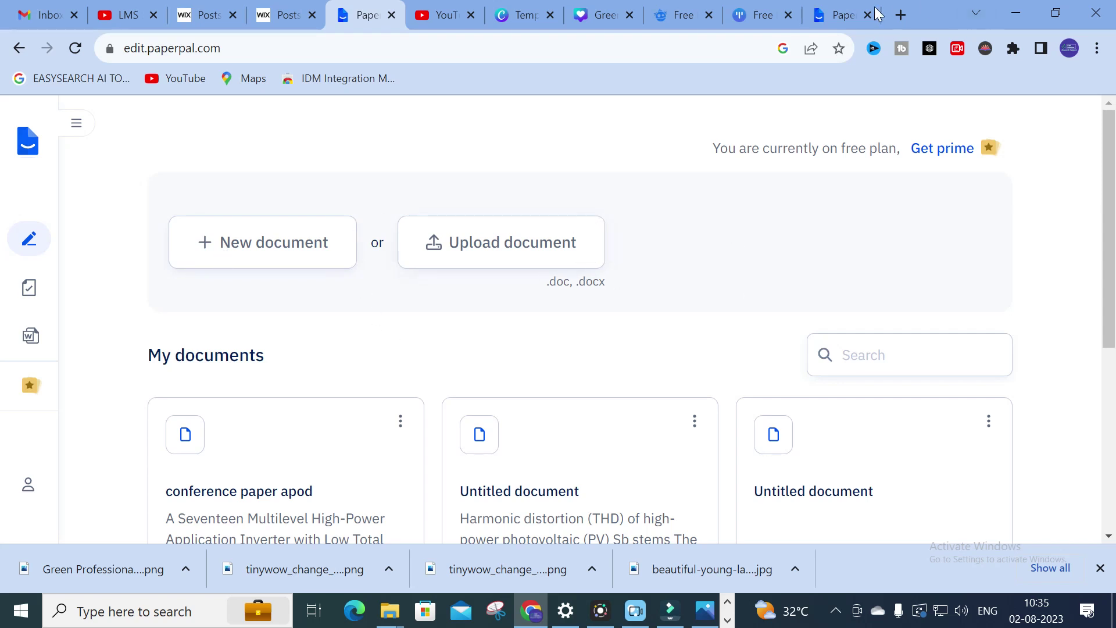
left_click(846, 13)
left_click(137, 233)
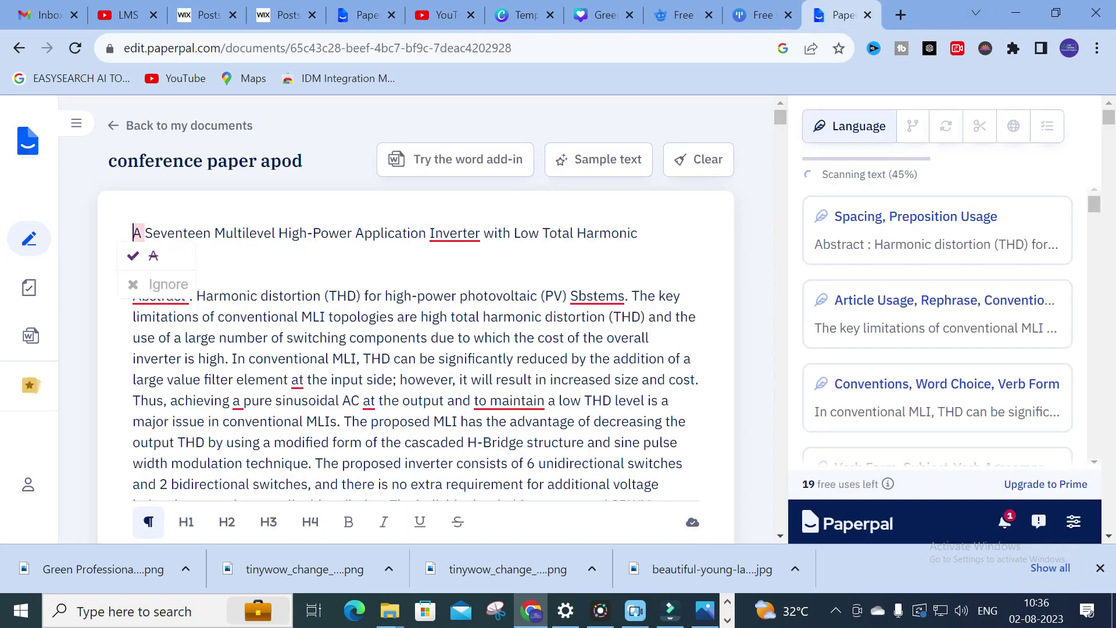
Step: Look through the paper from the abstract to the switching pattern sections, checking the words flagged in the text
scroll(179, 279, "down", 10)
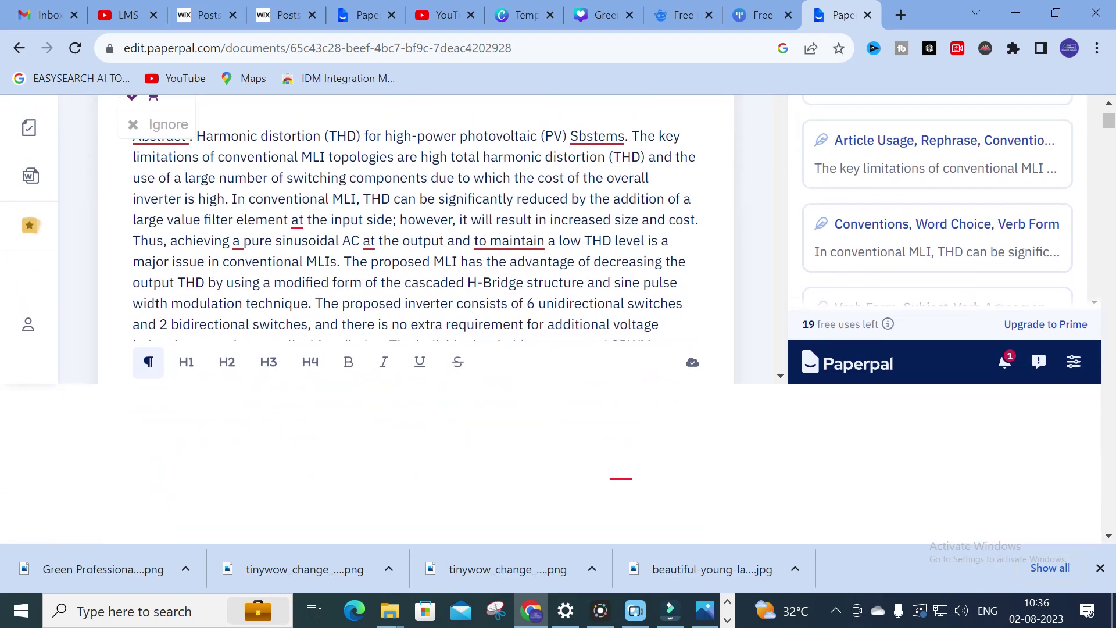
scroll(416, 261, "down", 15)
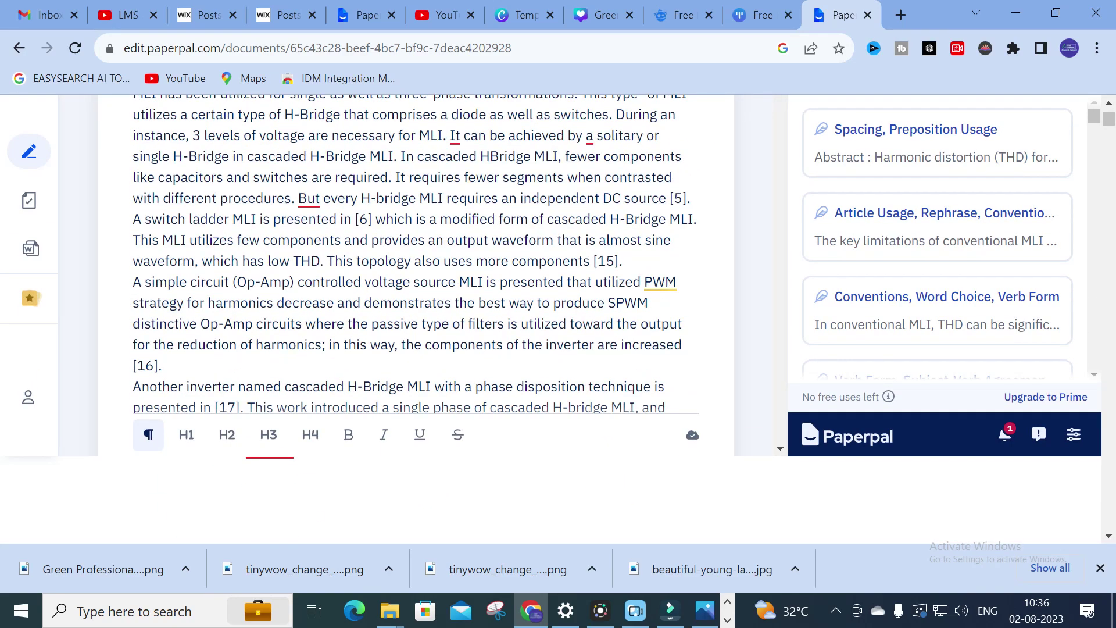
scroll(415, 261, "down", 20)
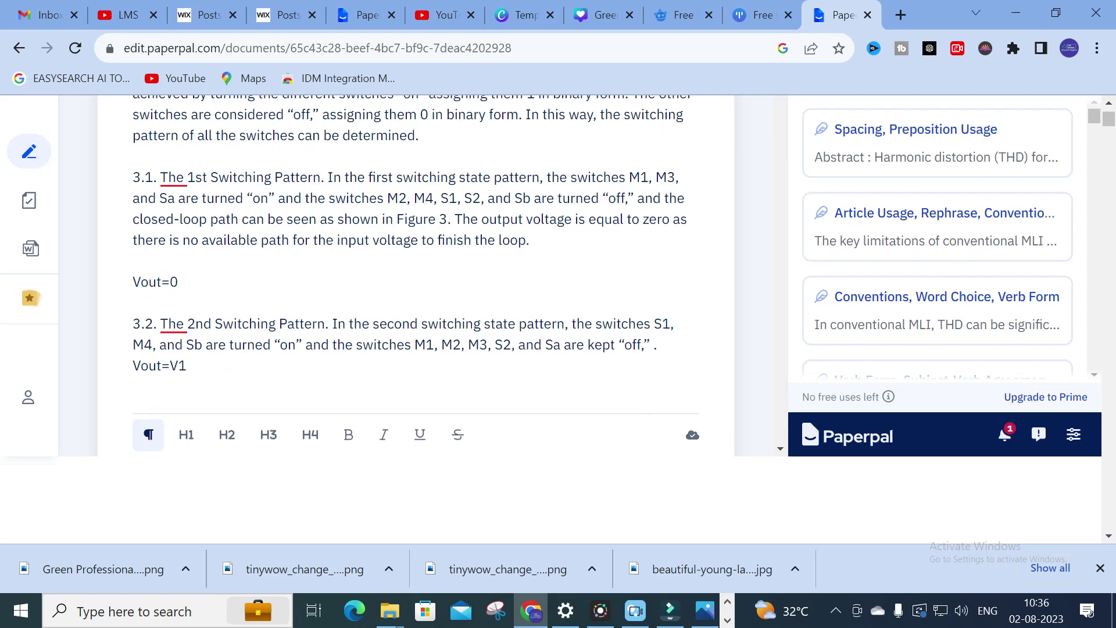
left_click(173, 176)
right_click(155, 181)
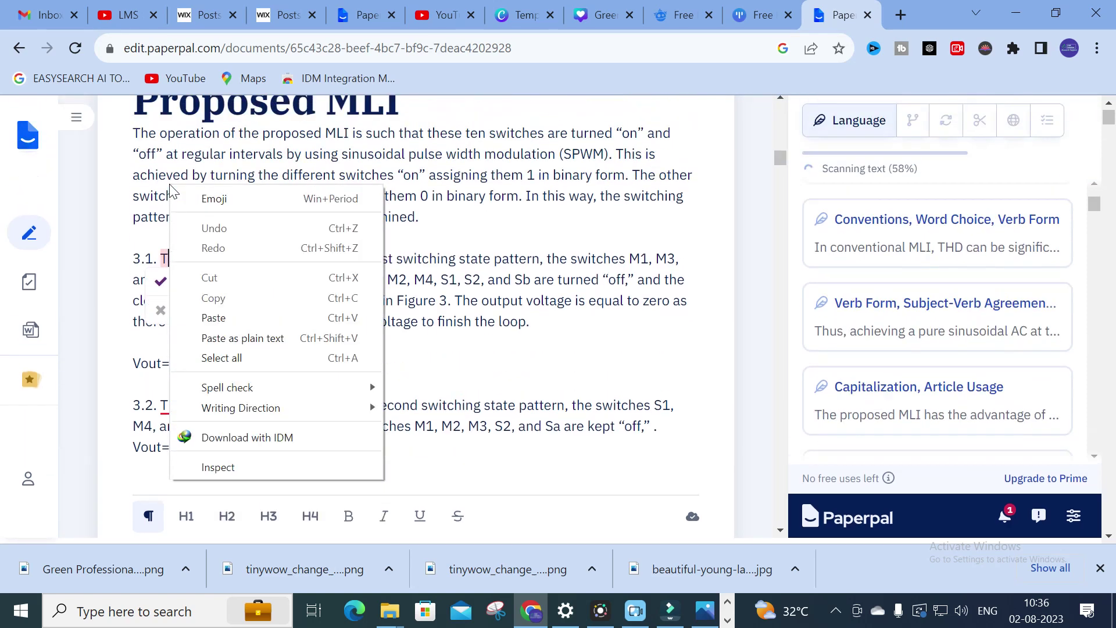
left_click(518, 320)
scroll(517, 325, "down", 10)
scroll(518, 327, "down", 5)
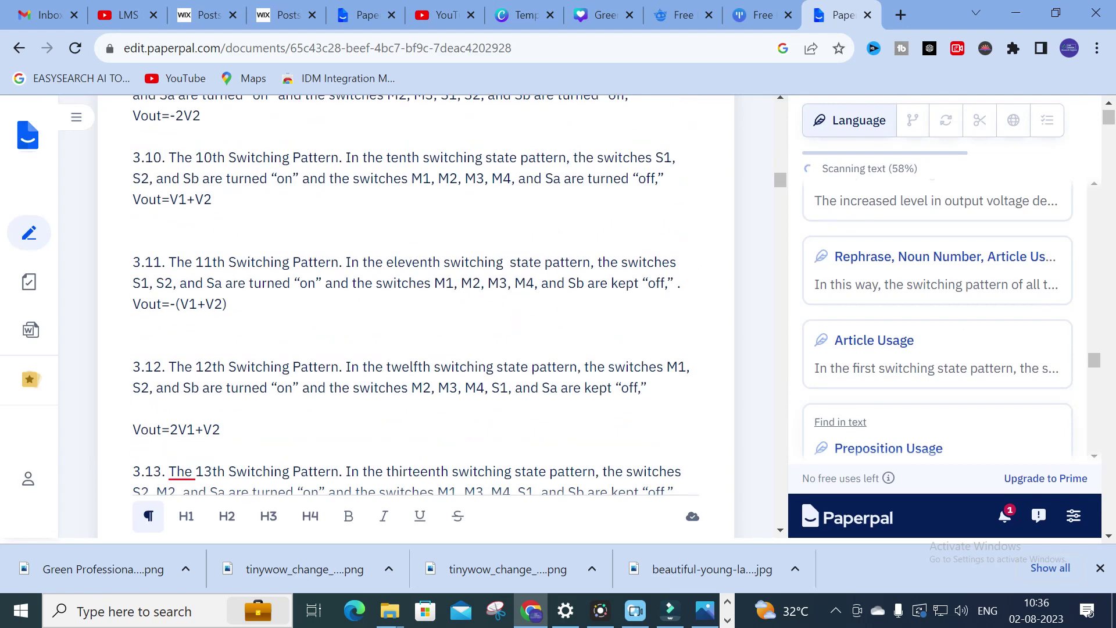
scroll(407, 314, "up", 5)
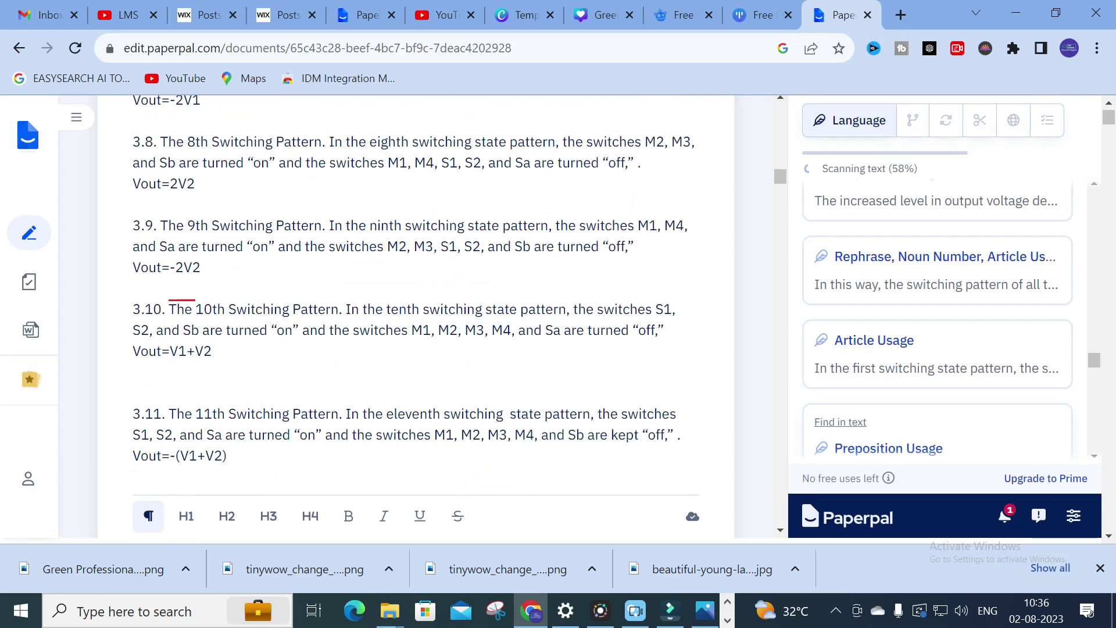
Step: Examine the language suggestions for the switching pattern sentences and return to the paper's Introduction
left_click(829, 284)
scroll(925, 307, "down", 4)
scroll(914, 302, "down", 3)
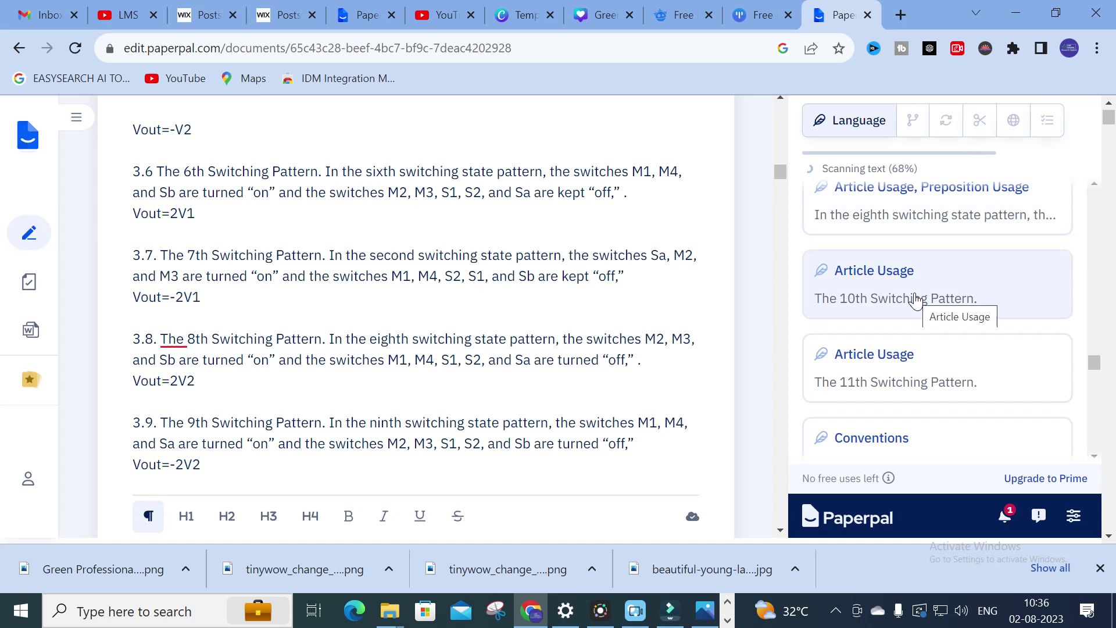
scroll(915, 299, "up", 1)
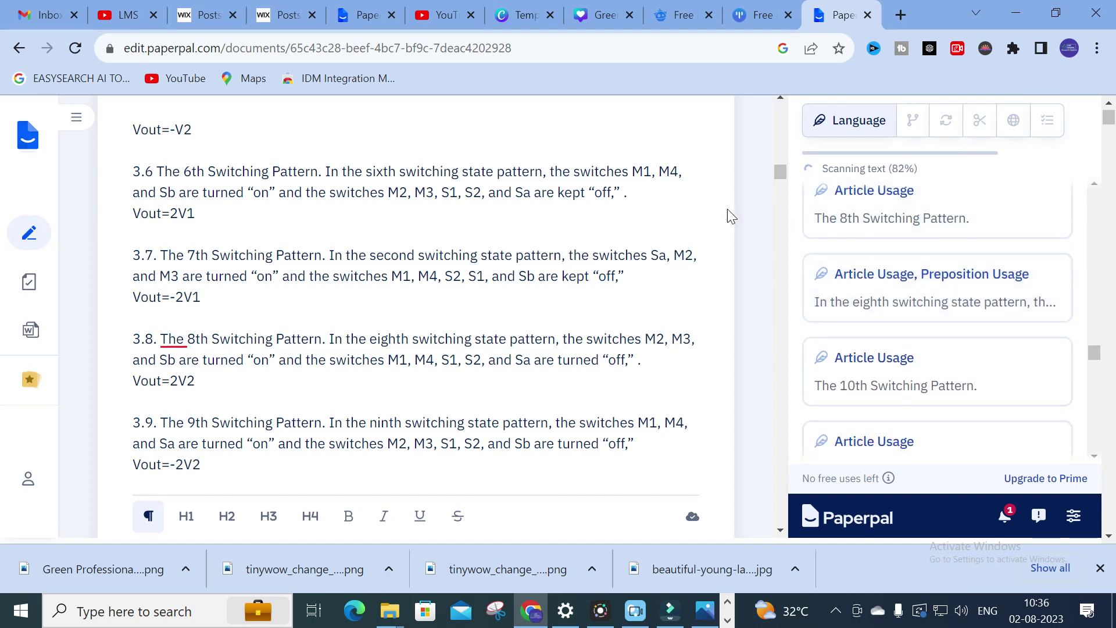
left_click(939, 380)
scroll(895, 290, "up", 10)
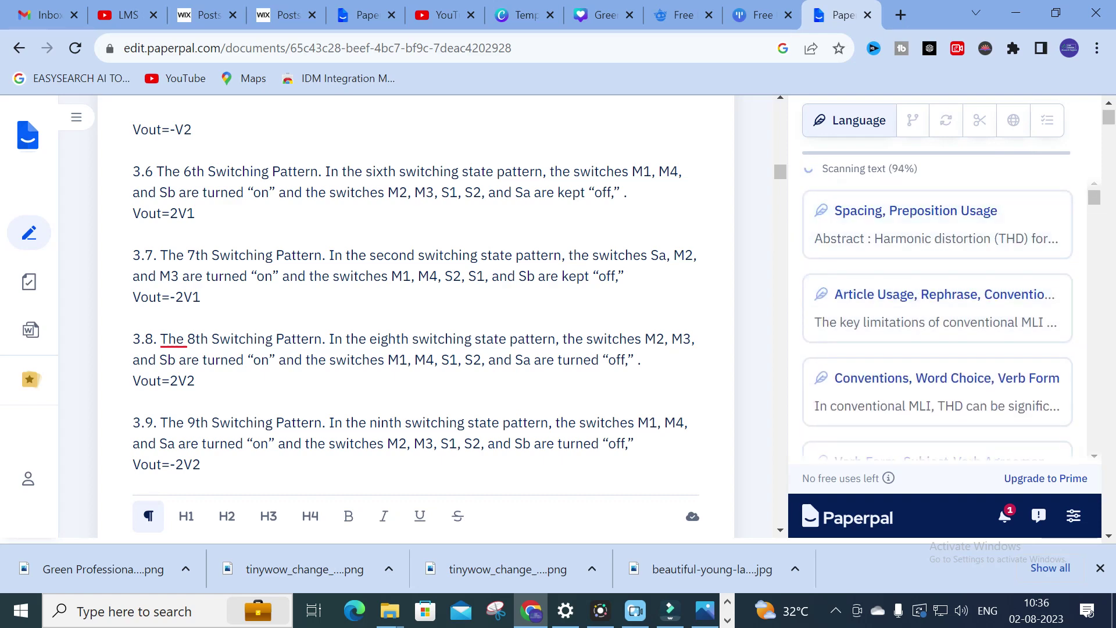
scroll(519, 319, "up", 15)
scroll(519, 319, "up", 10)
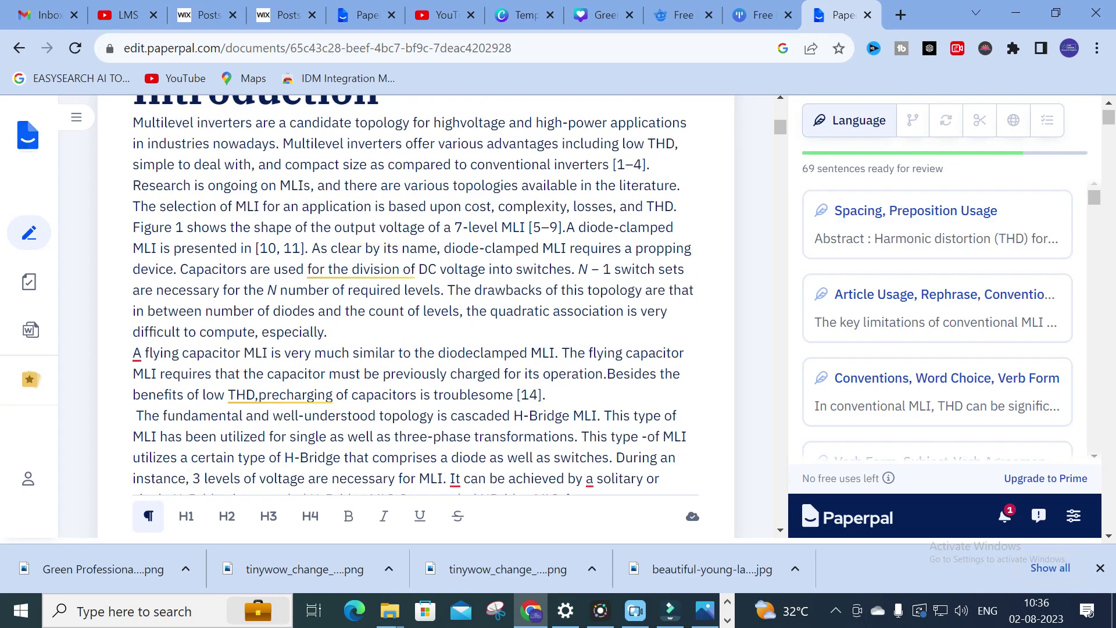
Step: Review the suggestions for the sentences starting "The proposed inverter consists", "Simulation results" and "A steady-state analysis"
scroll(519, 319, "down", 5)
scroll(924, 303, "down", 5)
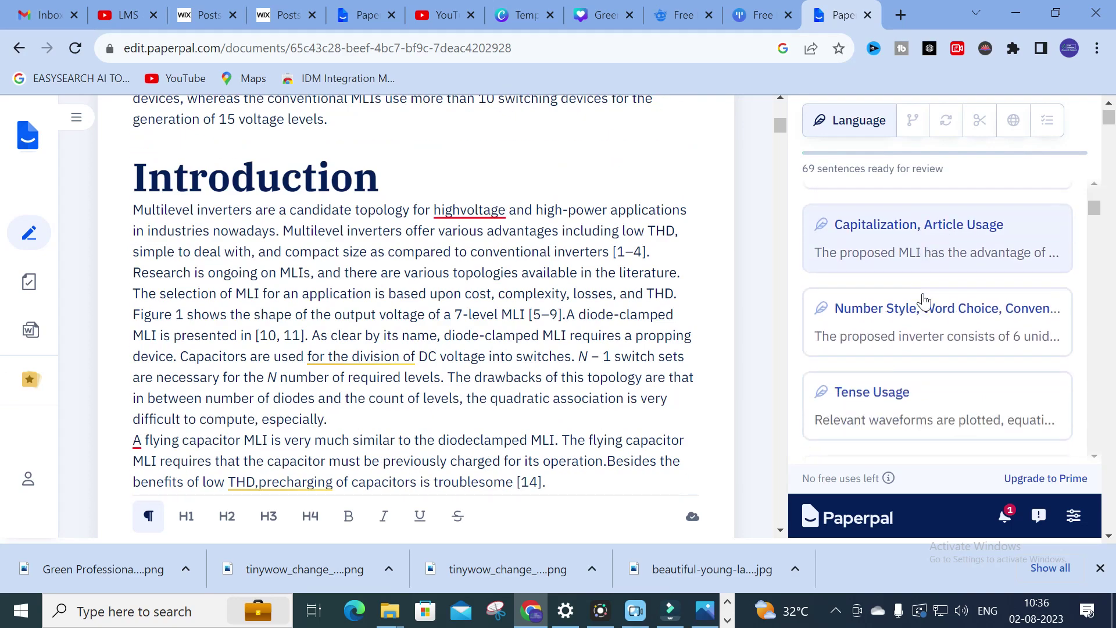
left_click(871, 306)
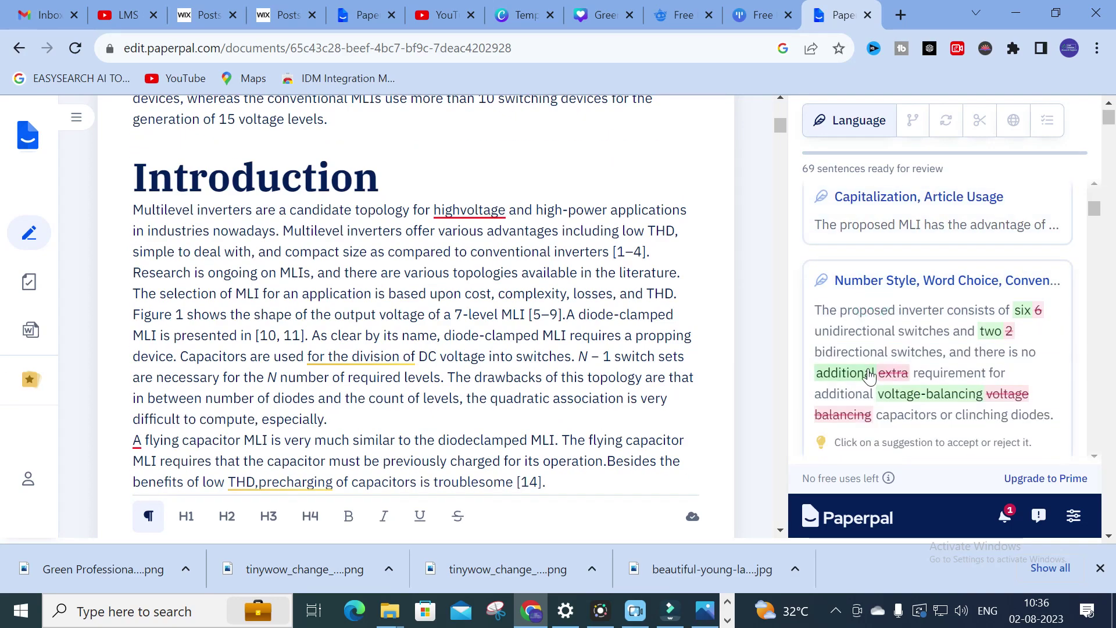
scroll(845, 381, "down", 5)
left_click(846, 384)
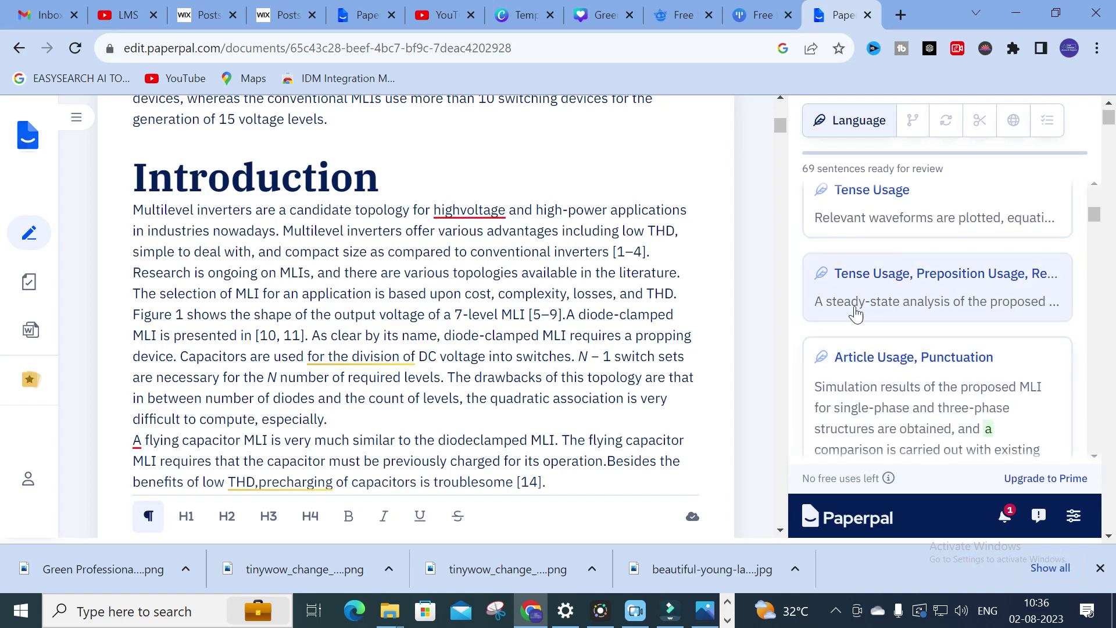
left_click(854, 312)
scroll(928, 299, "down", 3)
scroll(928, 299, "down", 2)
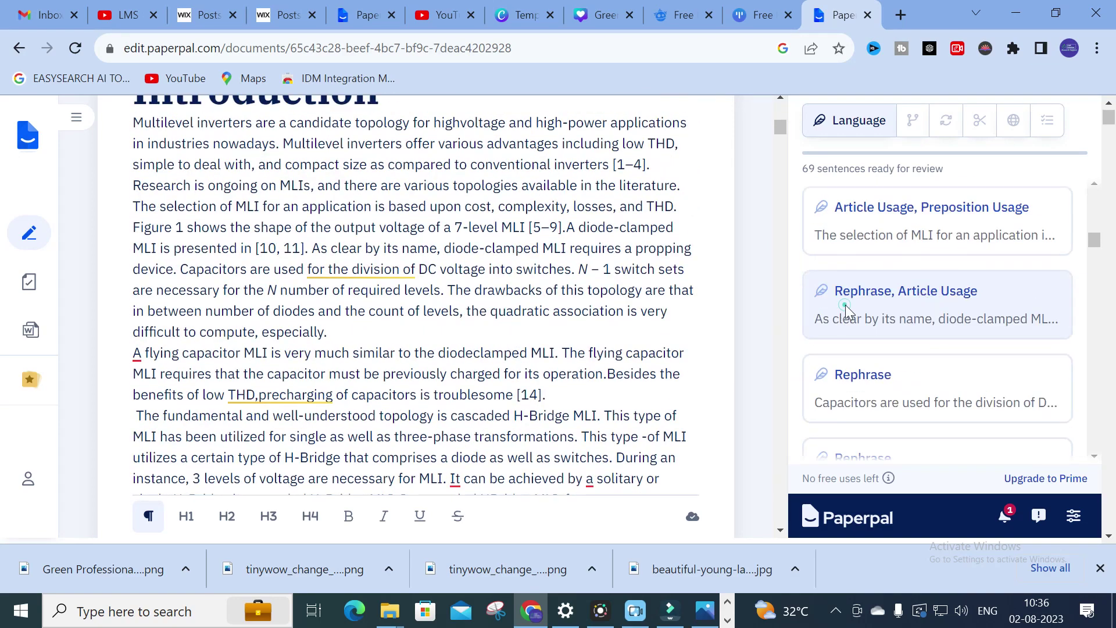
Step: Accept both suggestions for the "As clear by its name" sentence and the rephrase "to divide the" for the "Capacitors are used" sentence
left_click(847, 308)
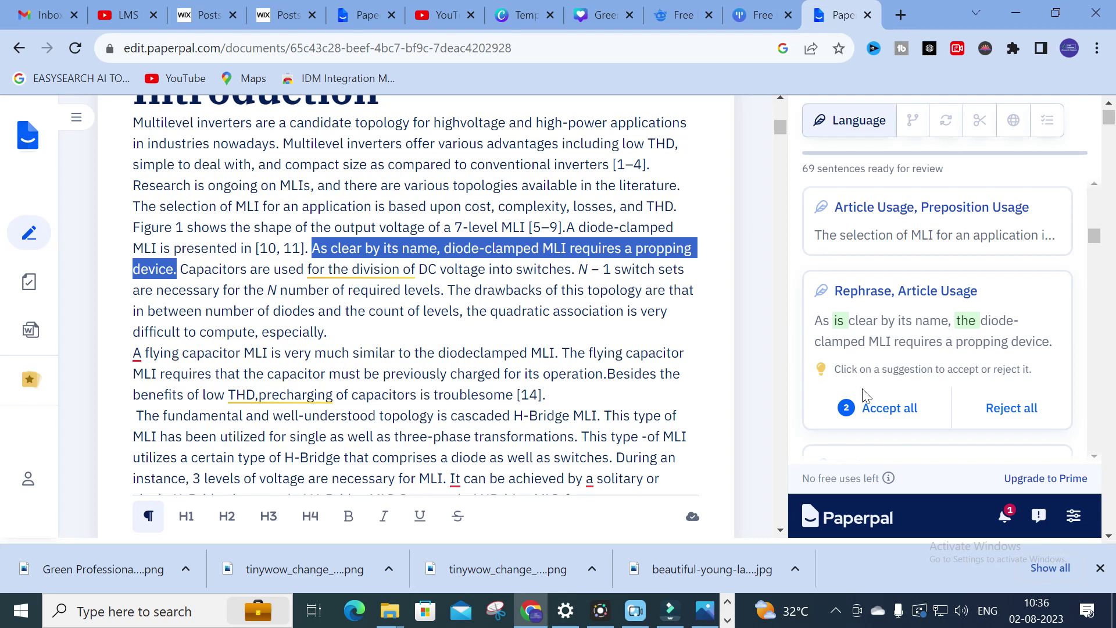
left_click(888, 404)
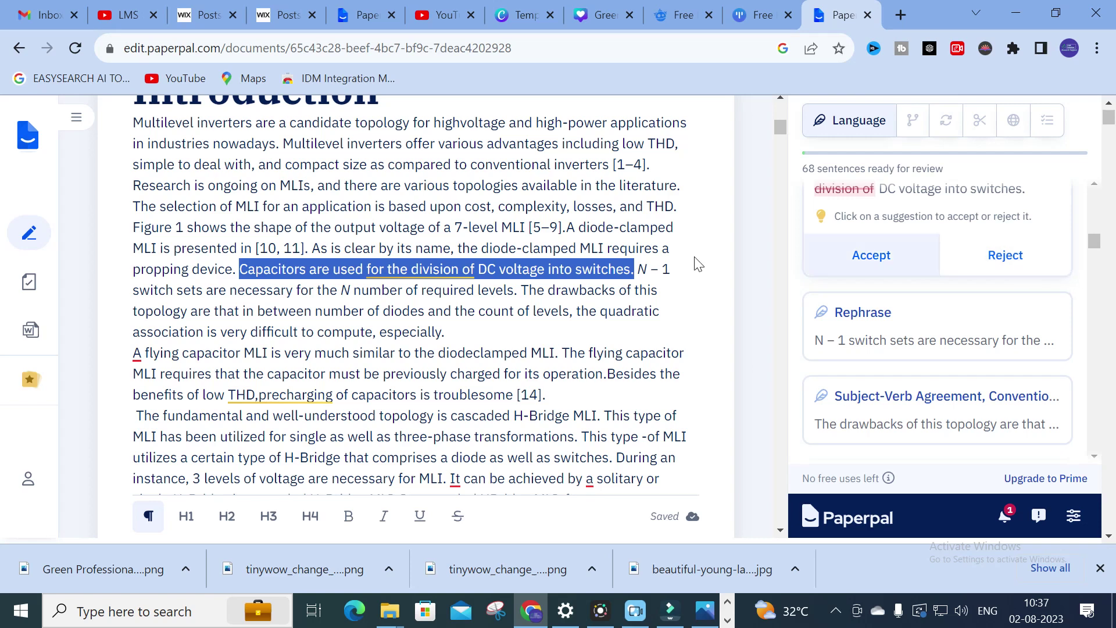
mouse_move(365, 290)
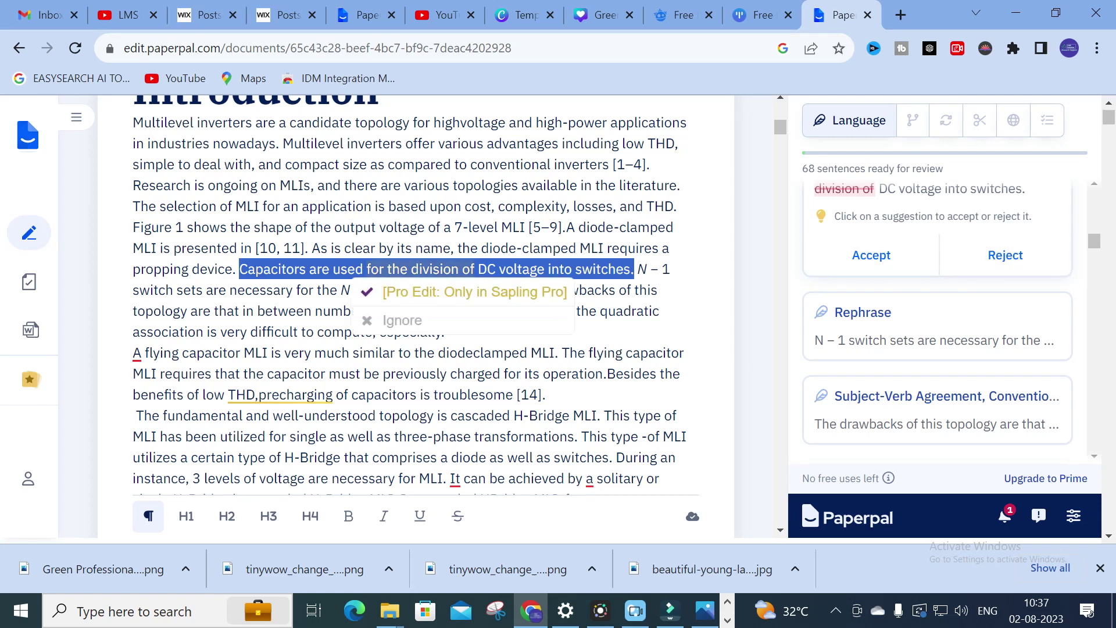
left_click(867, 257)
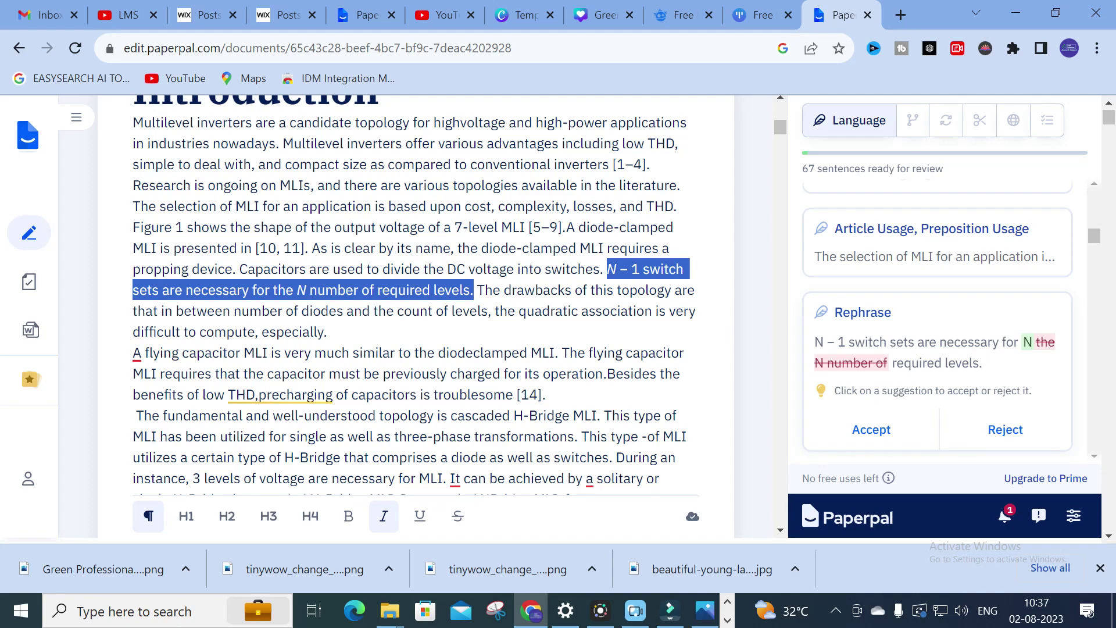
Step: Look through the remaining content of the paper, including the binary table and the Results and Discussion section
scroll(415, 291, "down", 20)
scroll(415, 290, "down", 20)
scroll(416, 290, "down", 20)
scroll(415, 290, "down", 20)
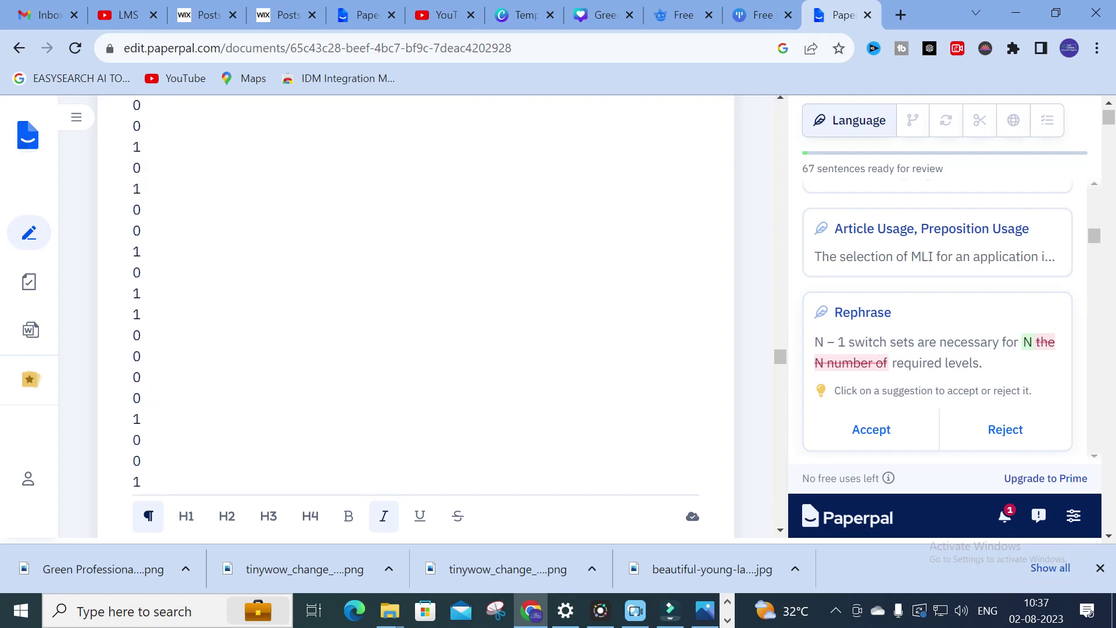
scroll(416, 291, "down", 20)
scroll(416, 291, "down", 20)
scroll(416, 290, "down", 5)
scroll(416, 290, "up", 15)
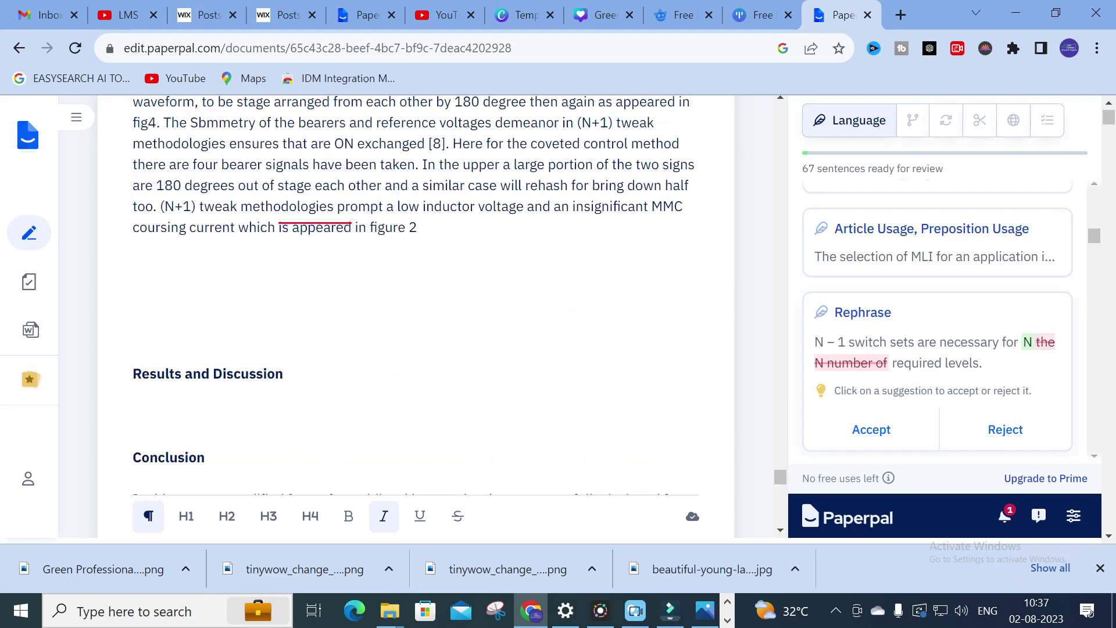
Step: Check the flagged phrase "amount of" in the Conclusion and return to the beginning of the paper
scroll(416, 295, "down", 2)
left_click(204, 415)
right_click(206, 415)
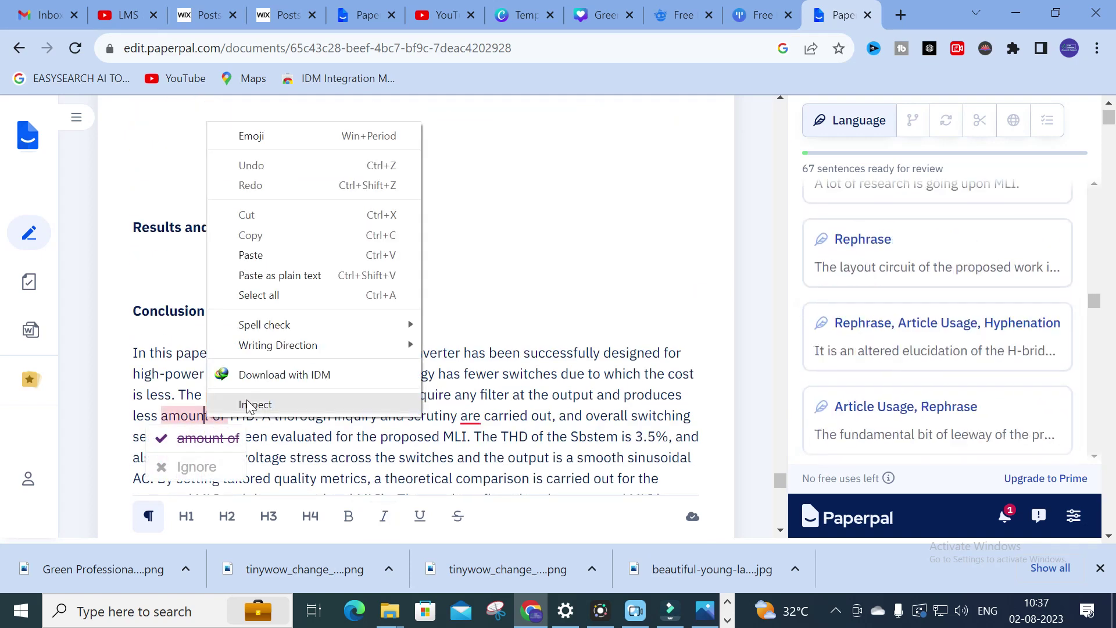
left_click(583, 254)
key("ctrl+v")
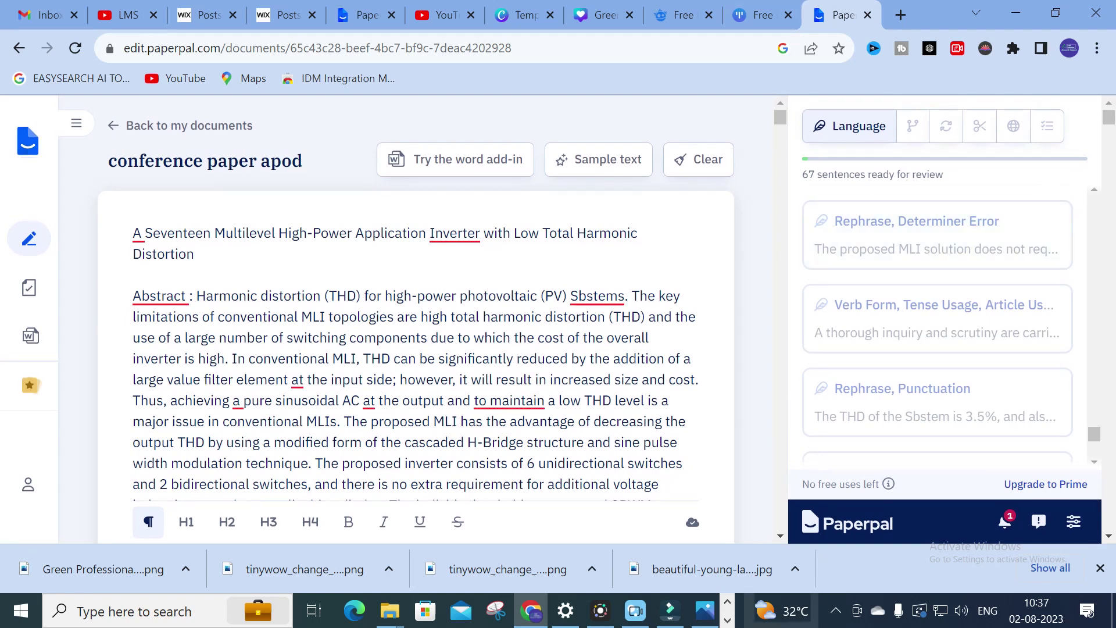
Step: View the editing mode and English variant options in the language settings, close them, and open the account page
left_click(1070, 523)
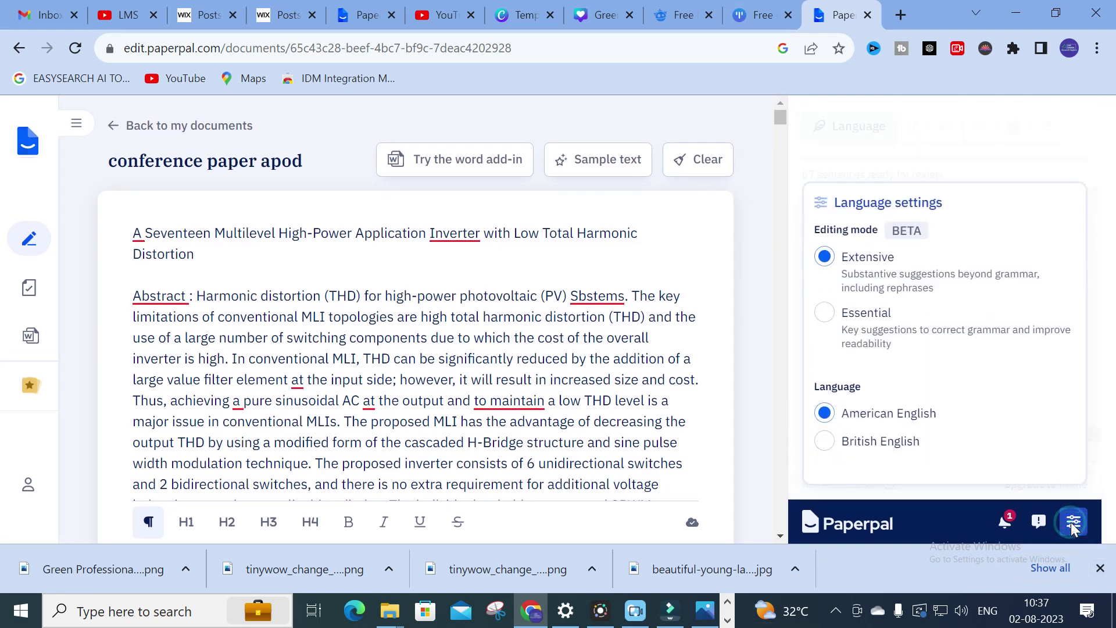
left_click(766, 353)
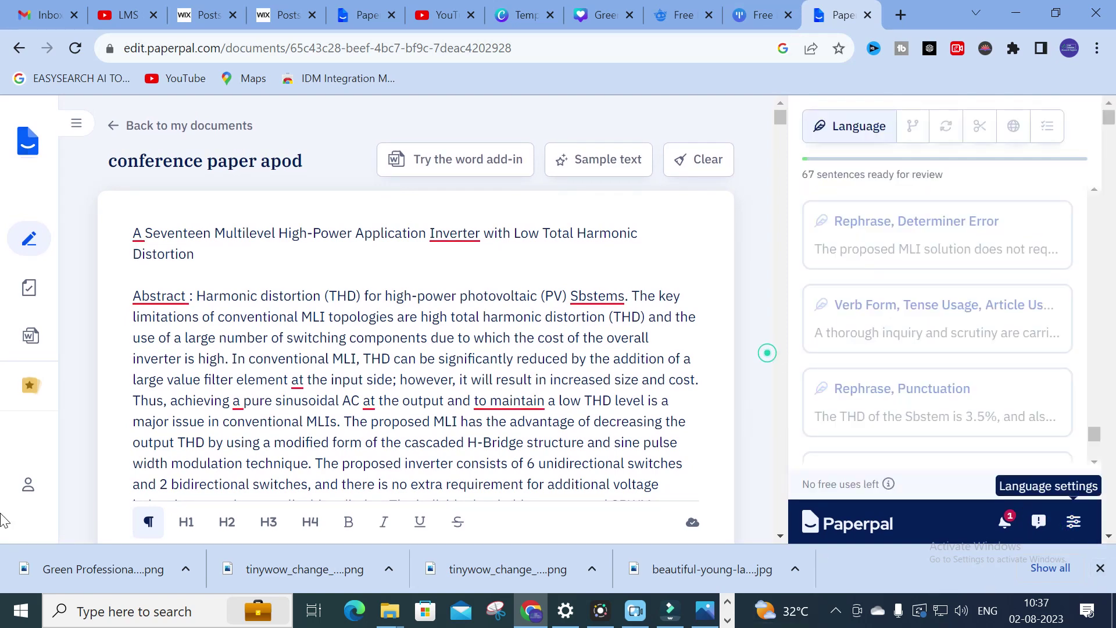
left_click(39, 485)
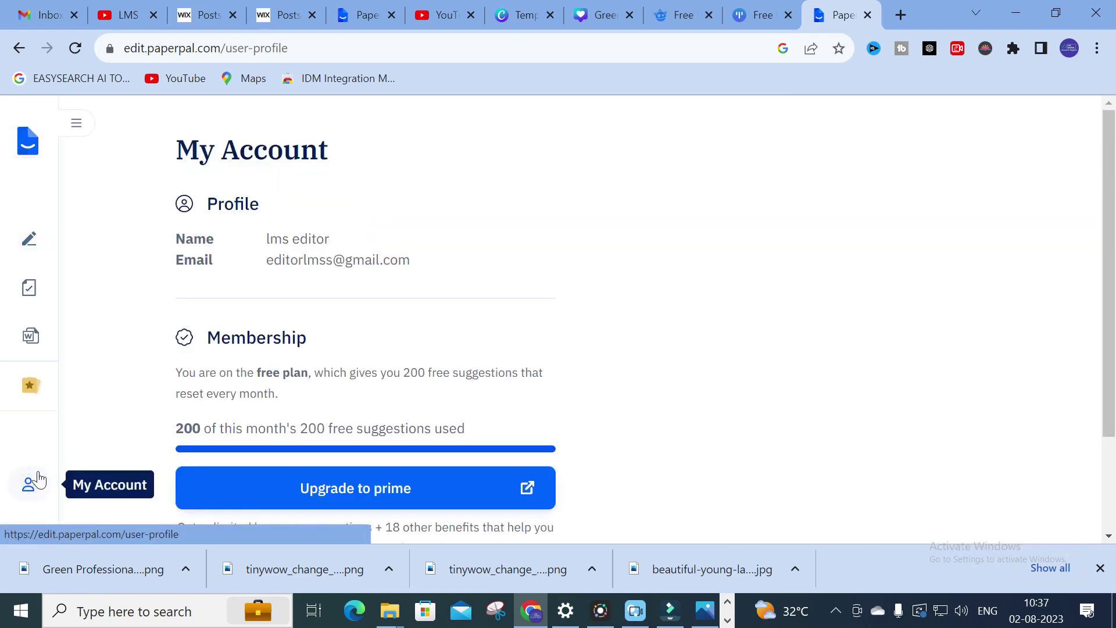
Step: Open the Prime upgrade page and compare the features and prices of the Free and Prime plans
left_click(342, 494)
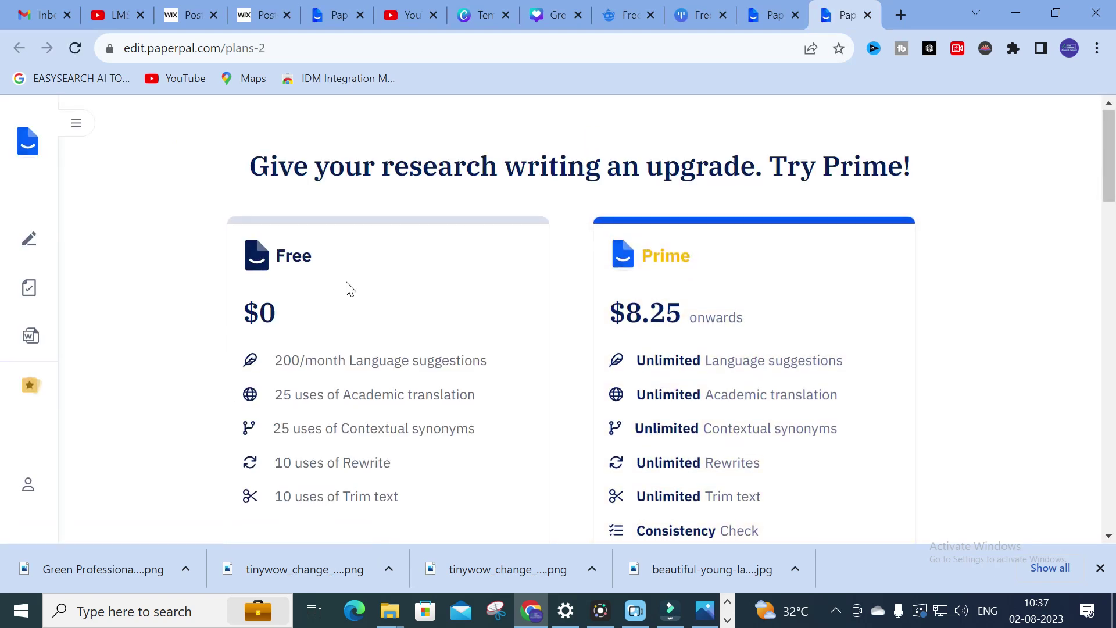
scroll(340, 291, "down", 1)
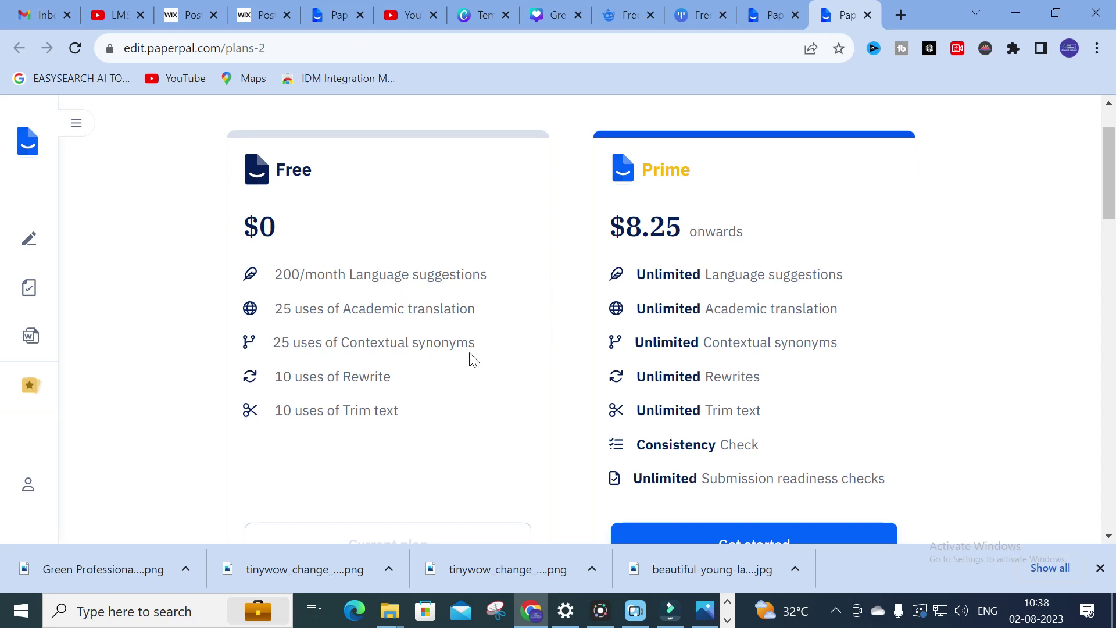
scroll(414, 366, "down", 1)
scroll(414, 366, "down", 1)
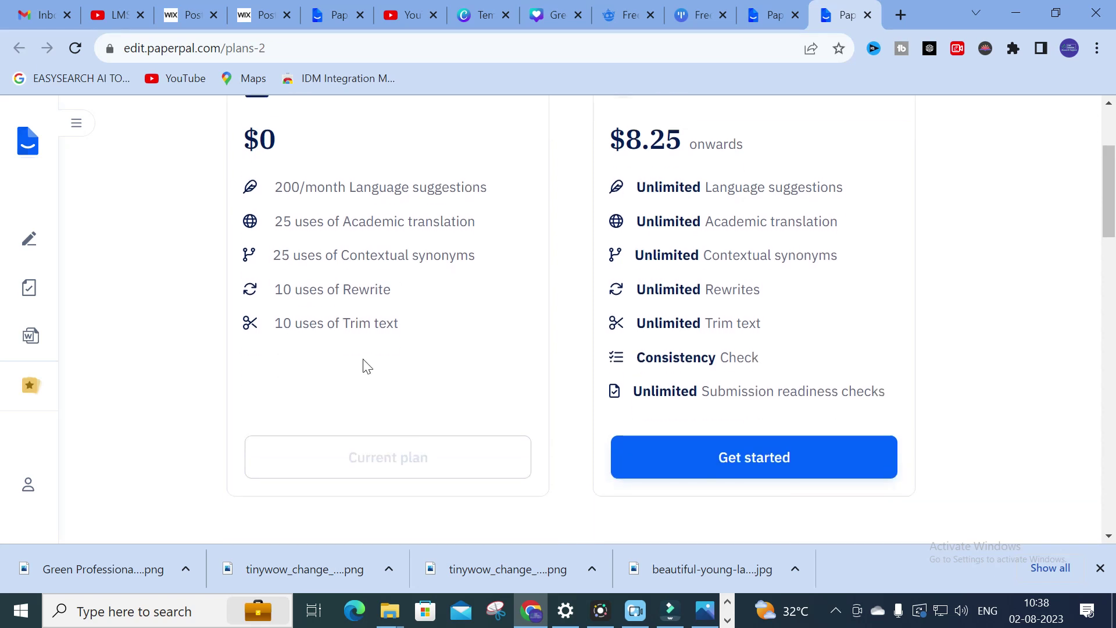
scroll(419, 371, "up", 2)
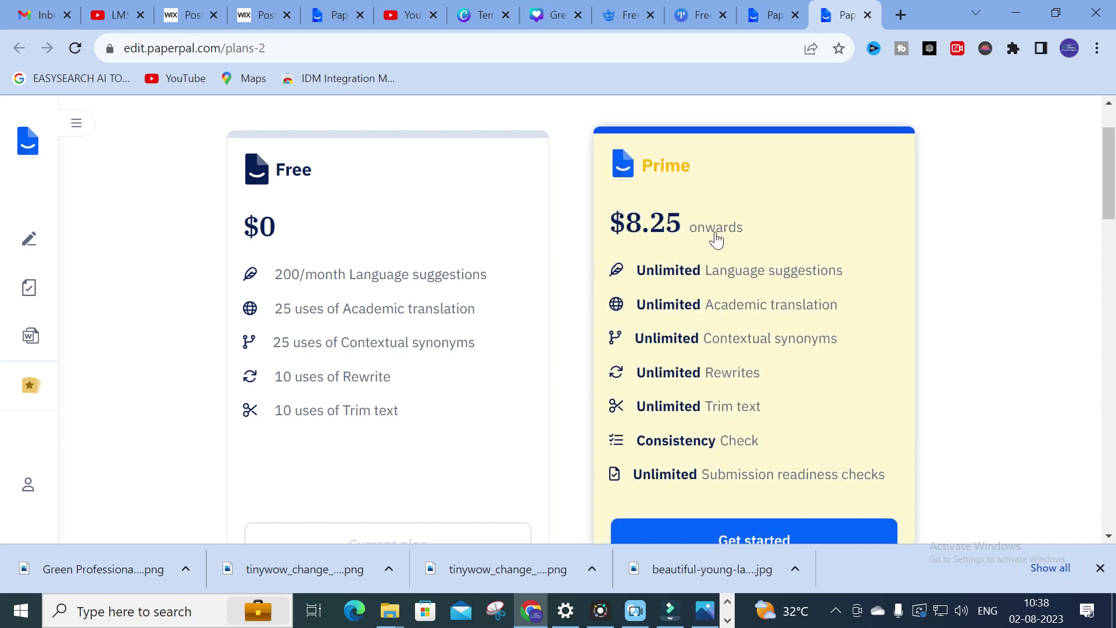
scroll(733, 333, "down", 1)
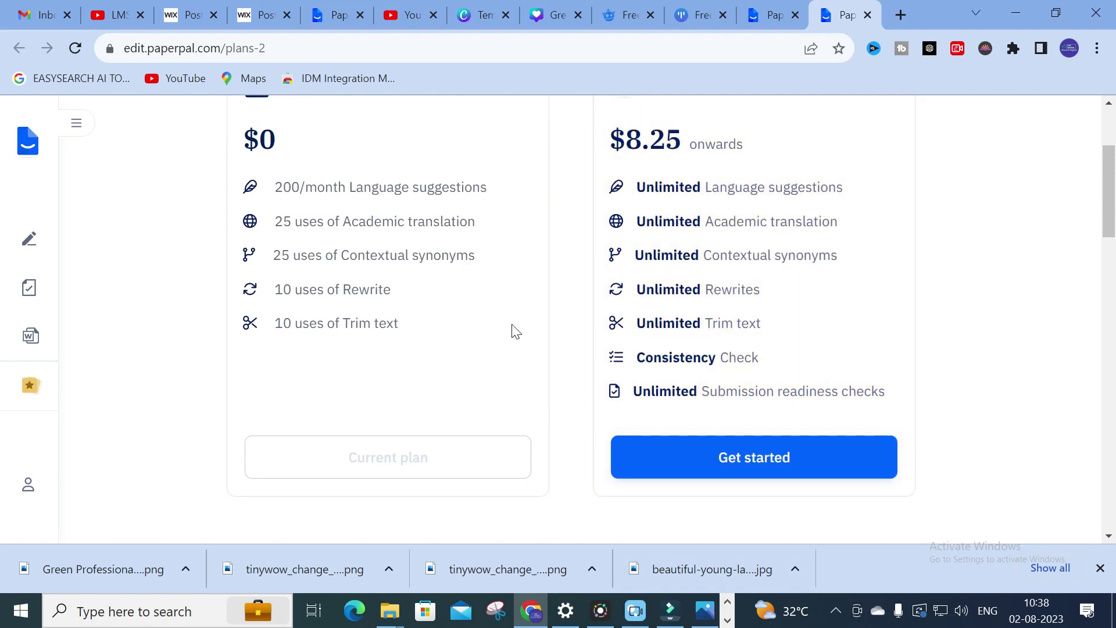
scroll(514, 332, "up", 3)
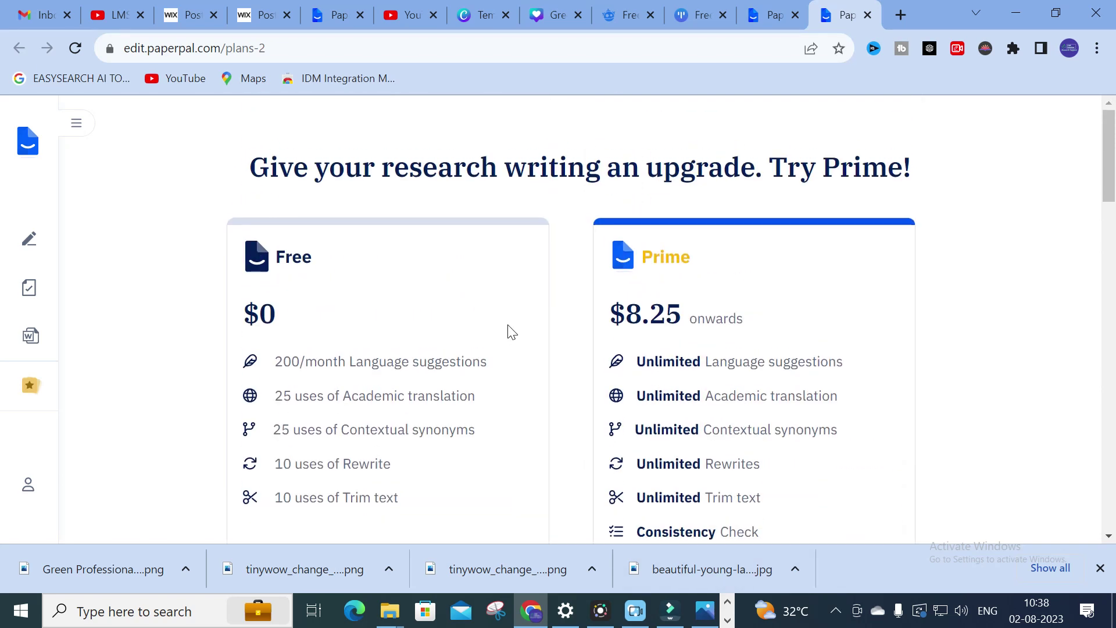